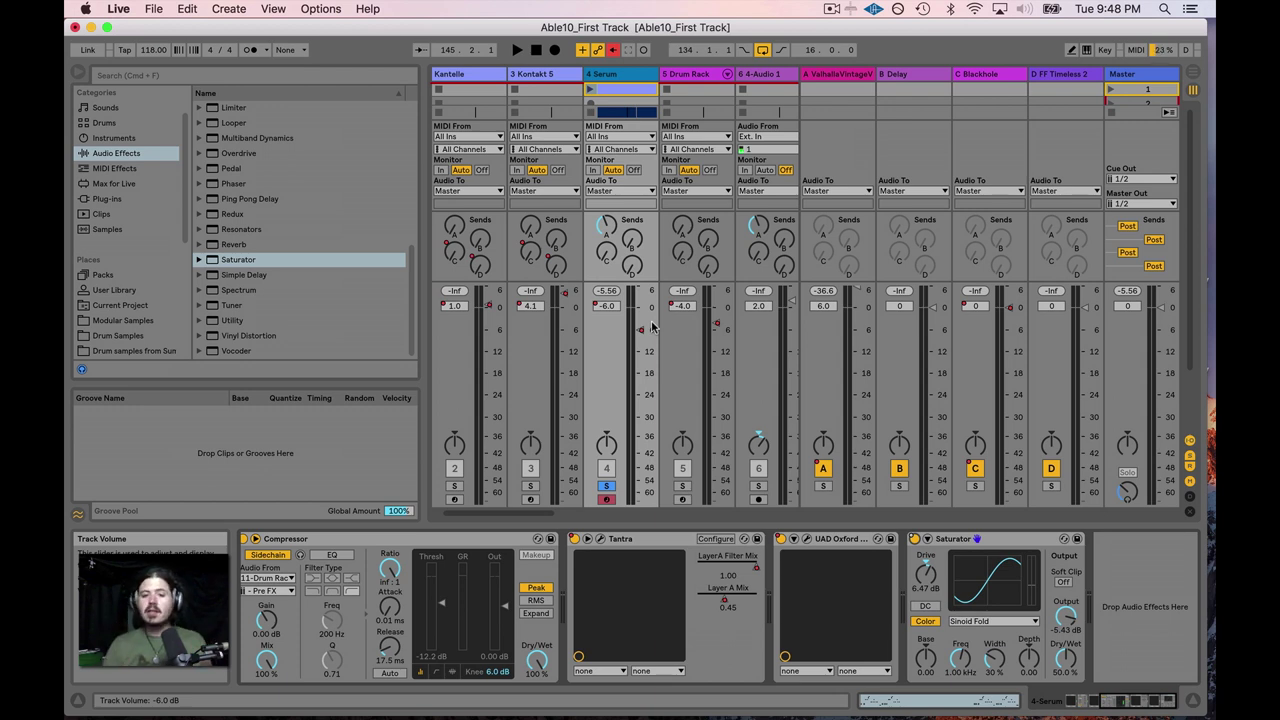
Switch off the Serum track's Saturator and replay to hear it dry
{"action": "left_click", "coordinate": [914, 540]}
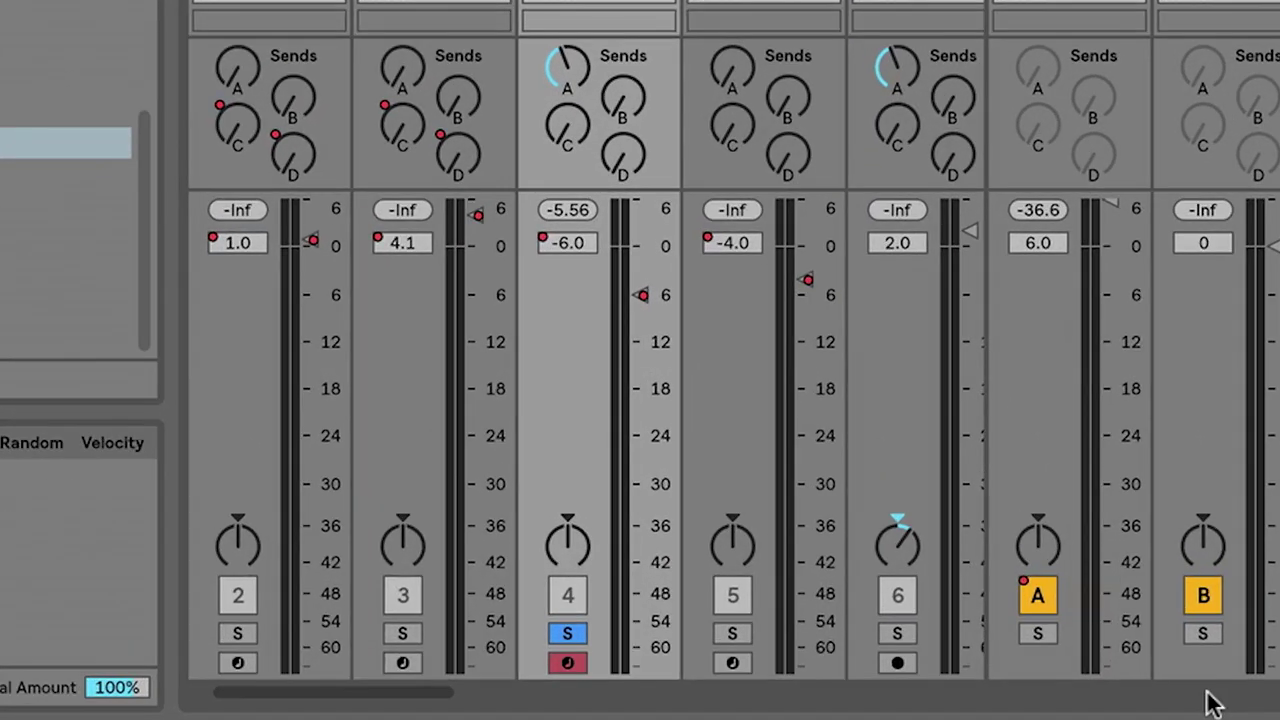
{"action": "key", "text": "space"}
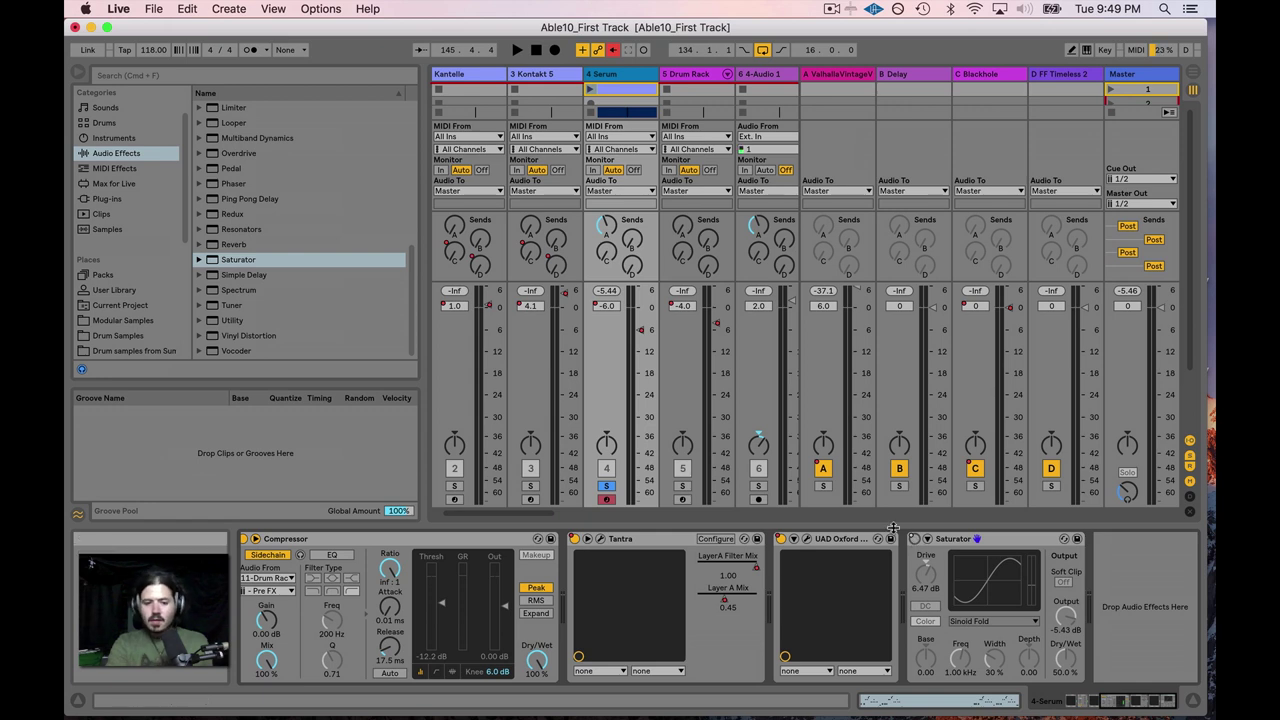
A/B the Serum track's Saturator during playback, finishing with it on and peaking at -6.21 dB
{"action": "key", "text": "space"}
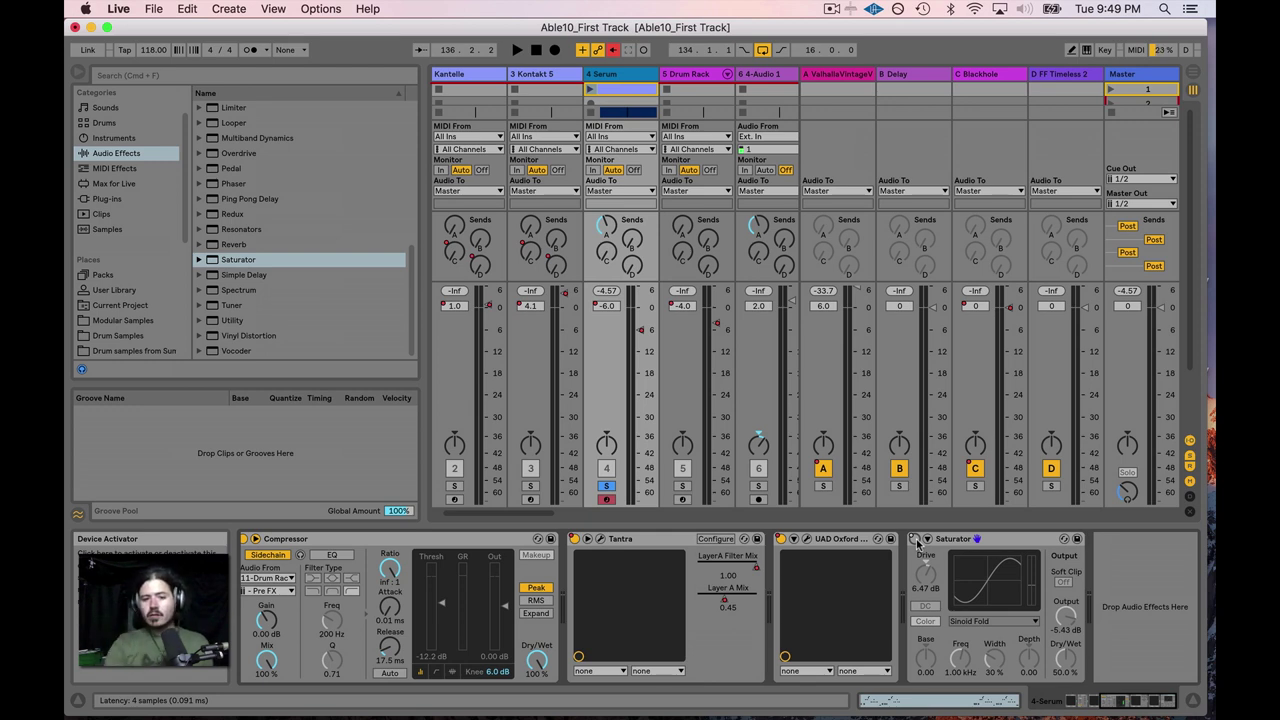
{"action": "left_click", "coordinate": [914, 539]}
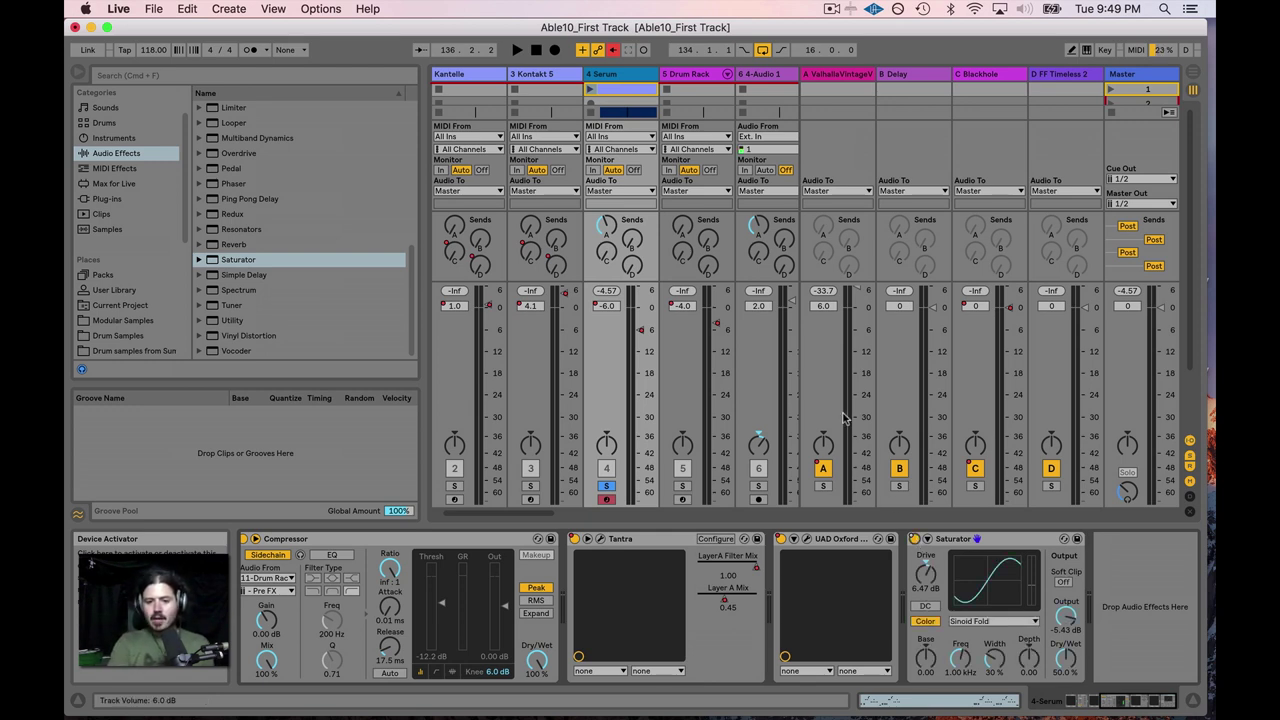
{"action": "key", "text": "space"}
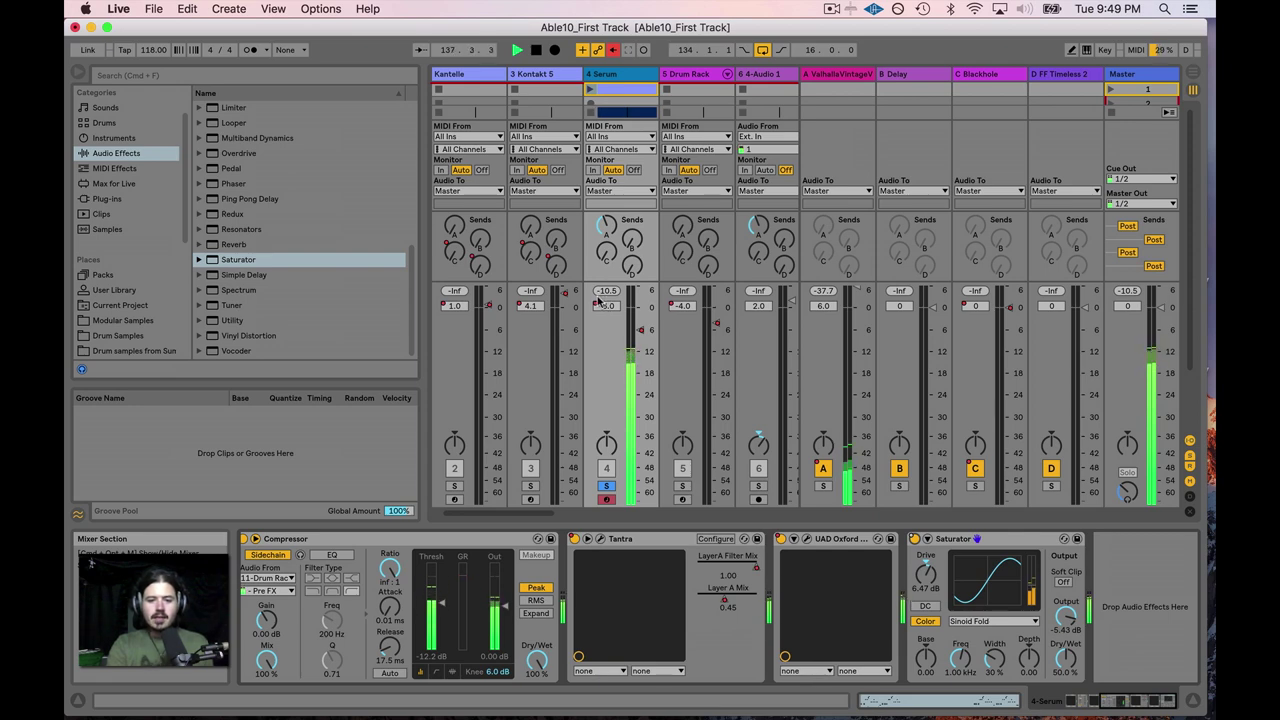
{"action": "left_click", "coordinate": [915, 540]}
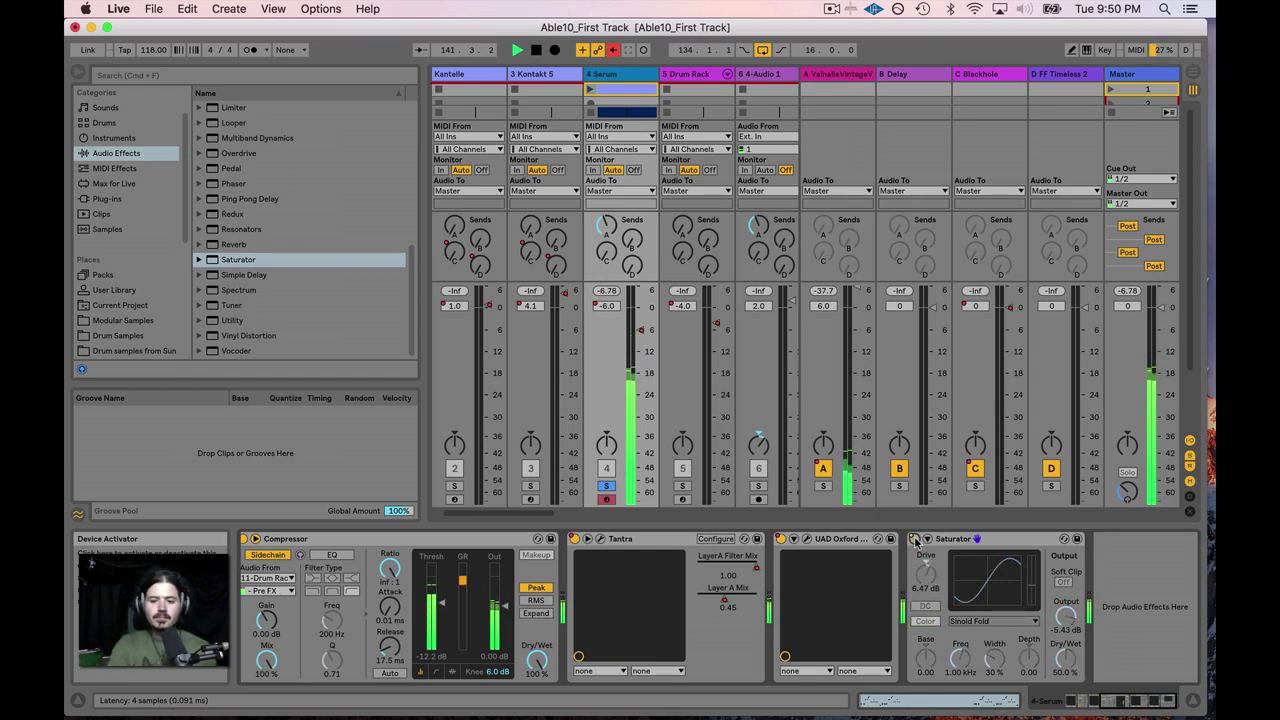
{"action": "left_click", "coordinate": [915, 540]}
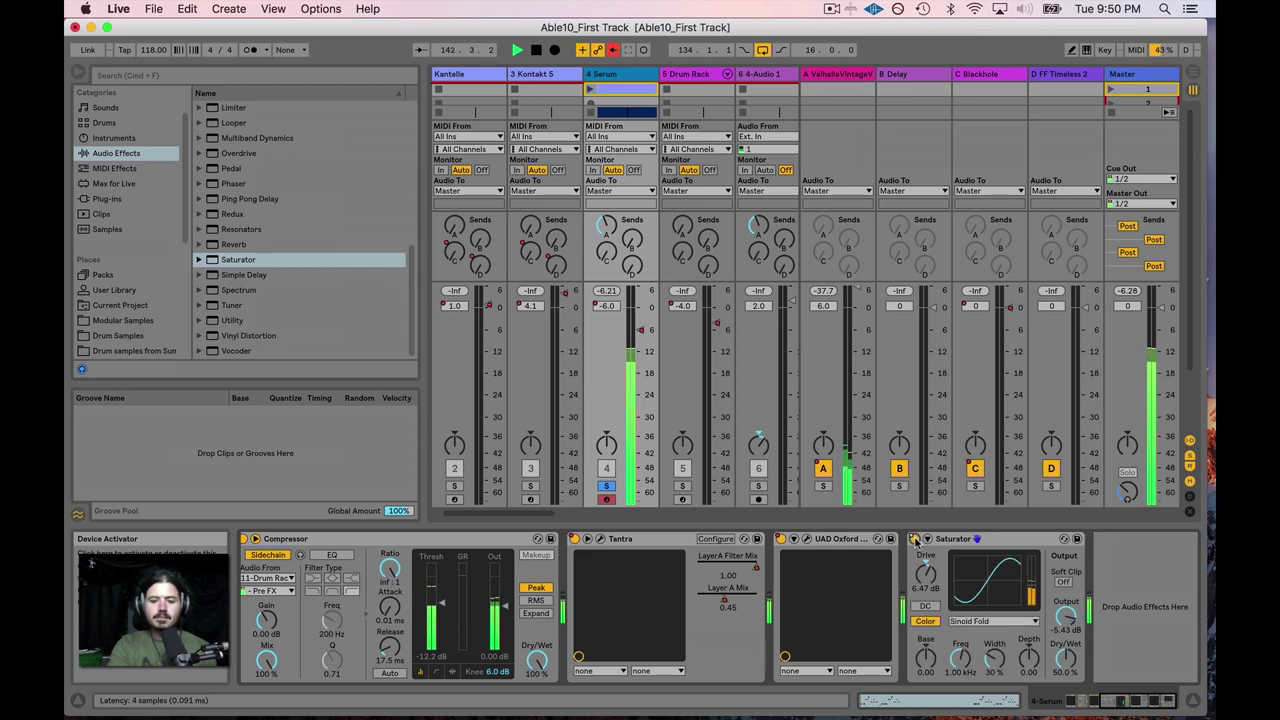
{"action": "left_click", "coordinate": [915, 540]}
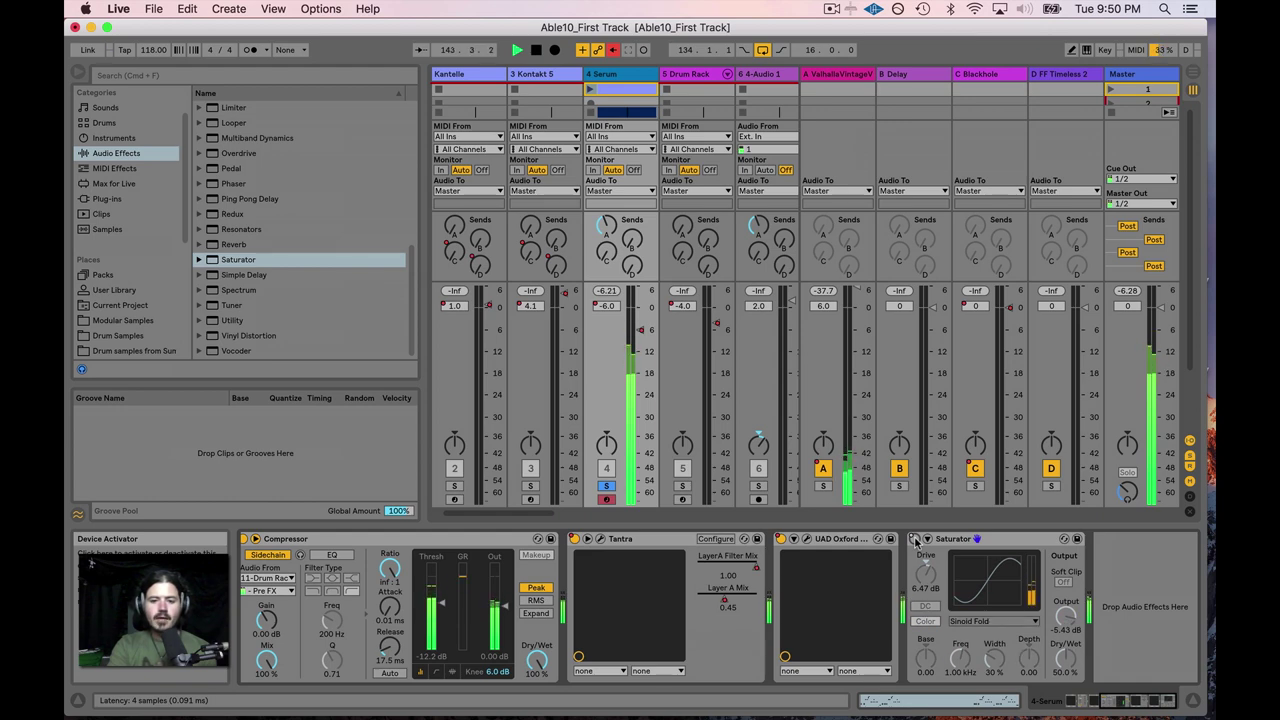
{"action": "left_click", "coordinate": [915, 540]}
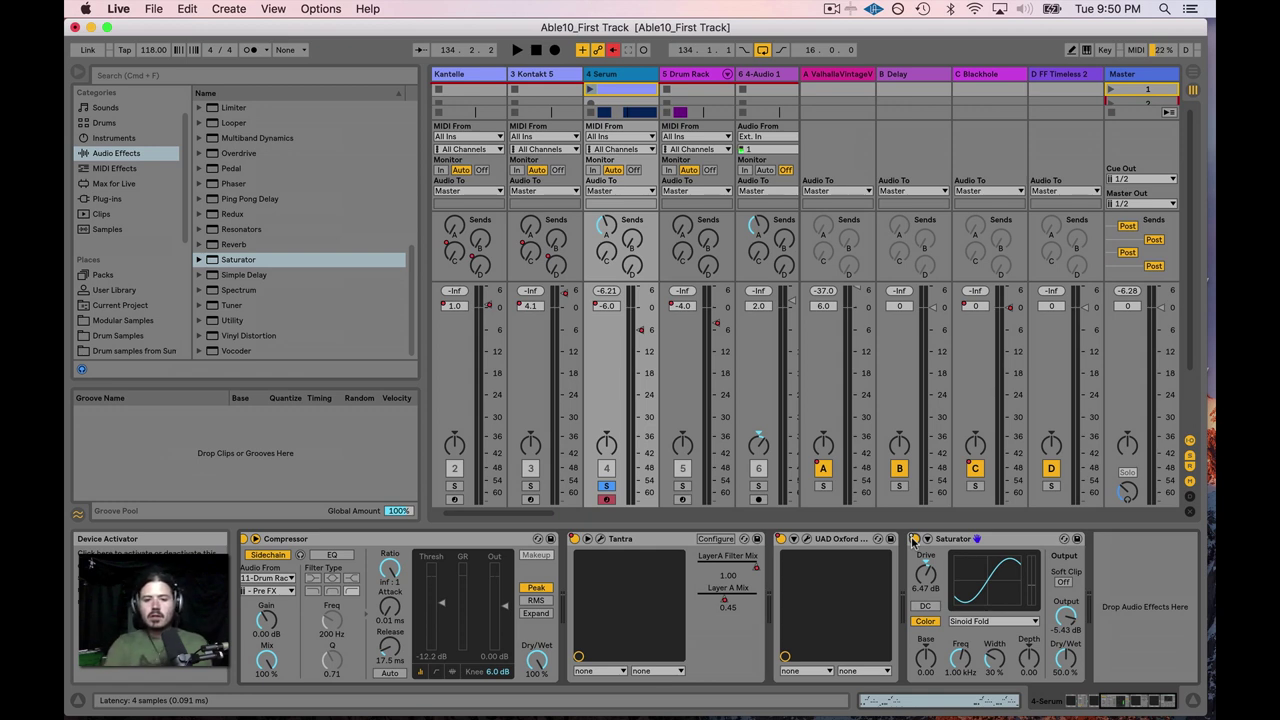
Delete the Saturator from track 11 Drum Rack, leaving only EQ Three
{"action": "scroll", "coordinate": [657, 432], "scroll_direction": "right", "scroll_amount": 3}
{"action": "scroll", "coordinate": [657, 432], "scroll_direction": "right", "scroll_amount": 4}
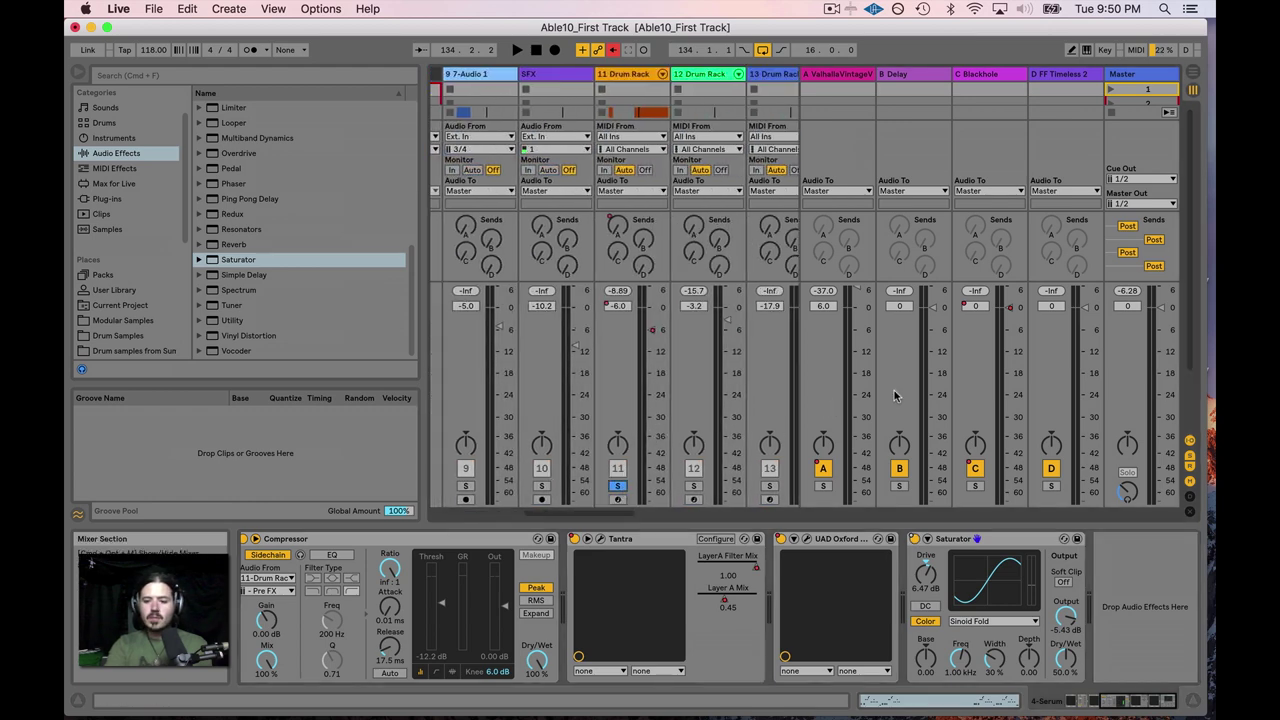
{"action": "left_click", "coordinate": [636, 80]}
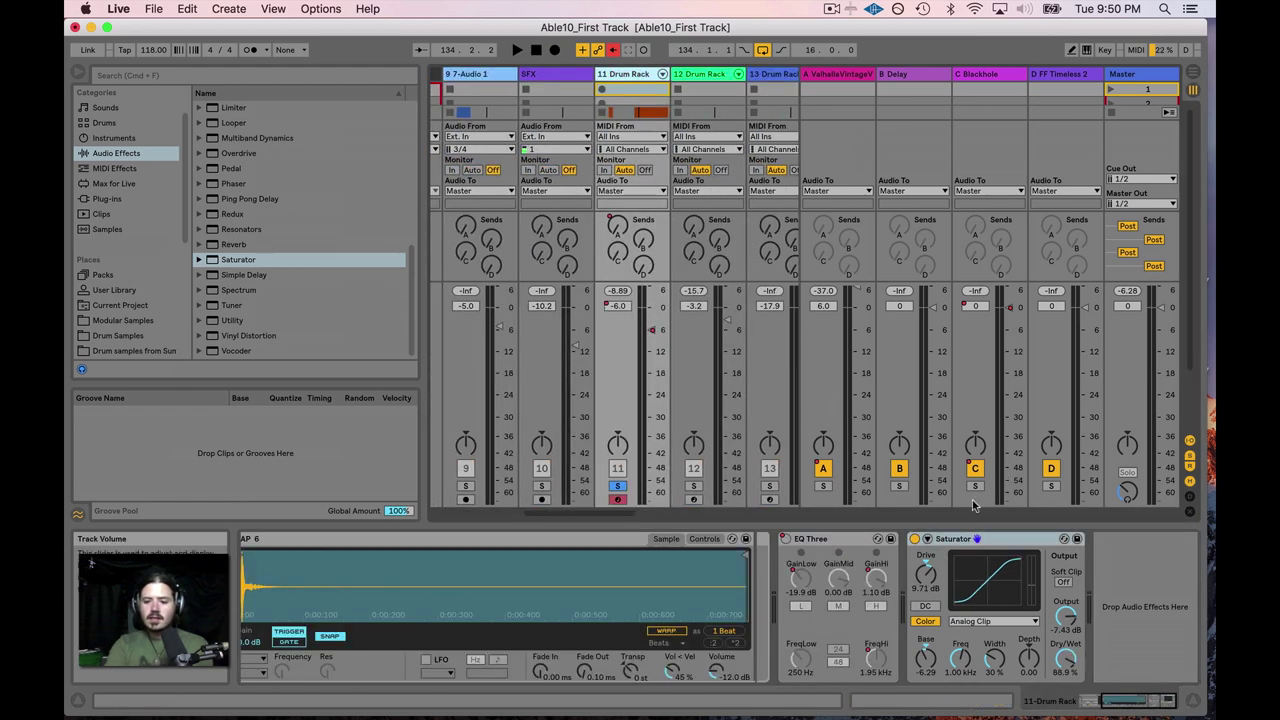
{"action": "key", "text": "Delete"}
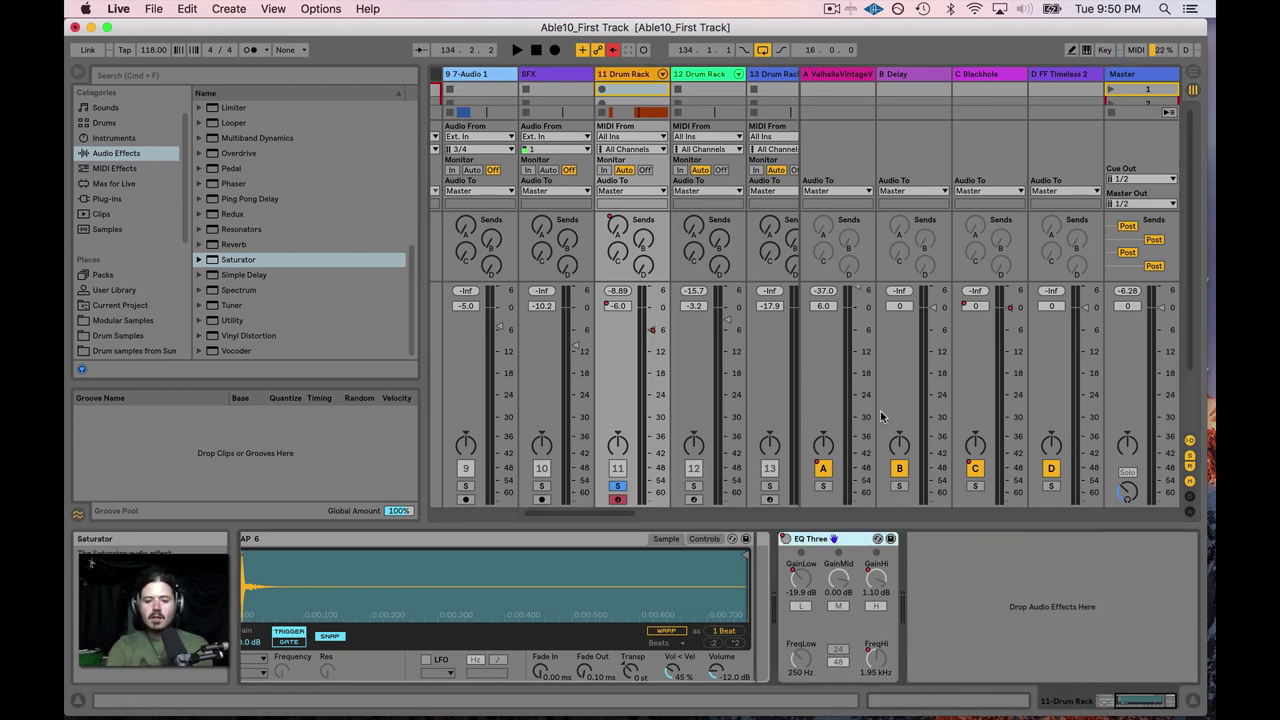
{"action": "left_click", "coordinate": [237, 262]}
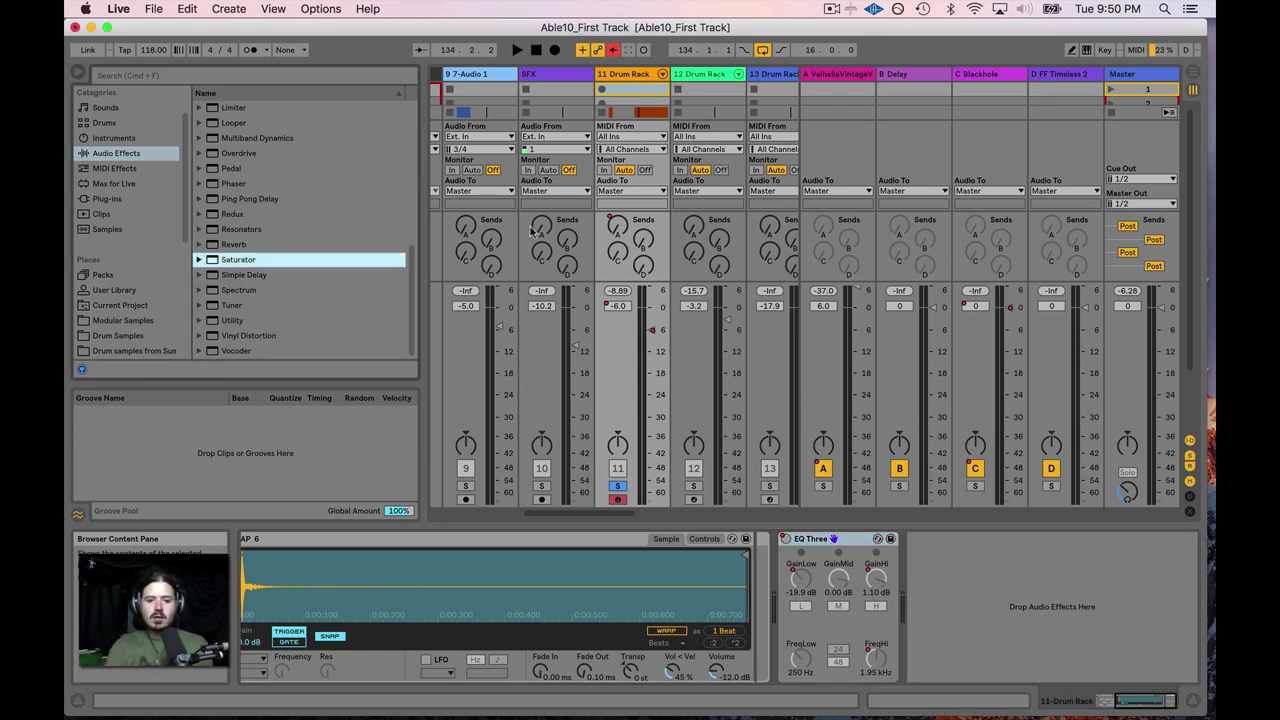
Start playback to hear the drums before adding the new Saturator
{"action": "key", "text": "space"}
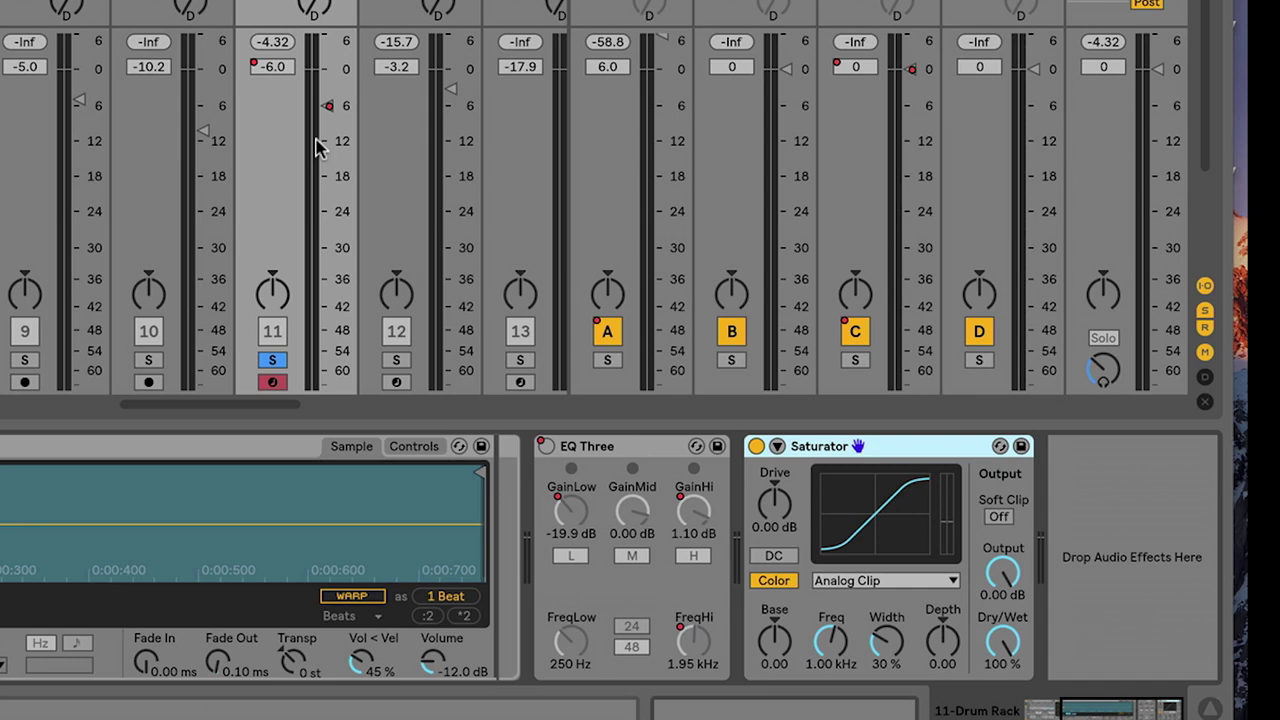
{"action": "left_click", "coordinate": [756, 446]}
{"action": "left_click", "coordinate": [756, 446]}
{"action": "left_click", "coordinate": [756, 446]}
{"action": "left_click", "coordinate": [756, 446]}
{"action": "left_click", "coordinate": [756, 446]}
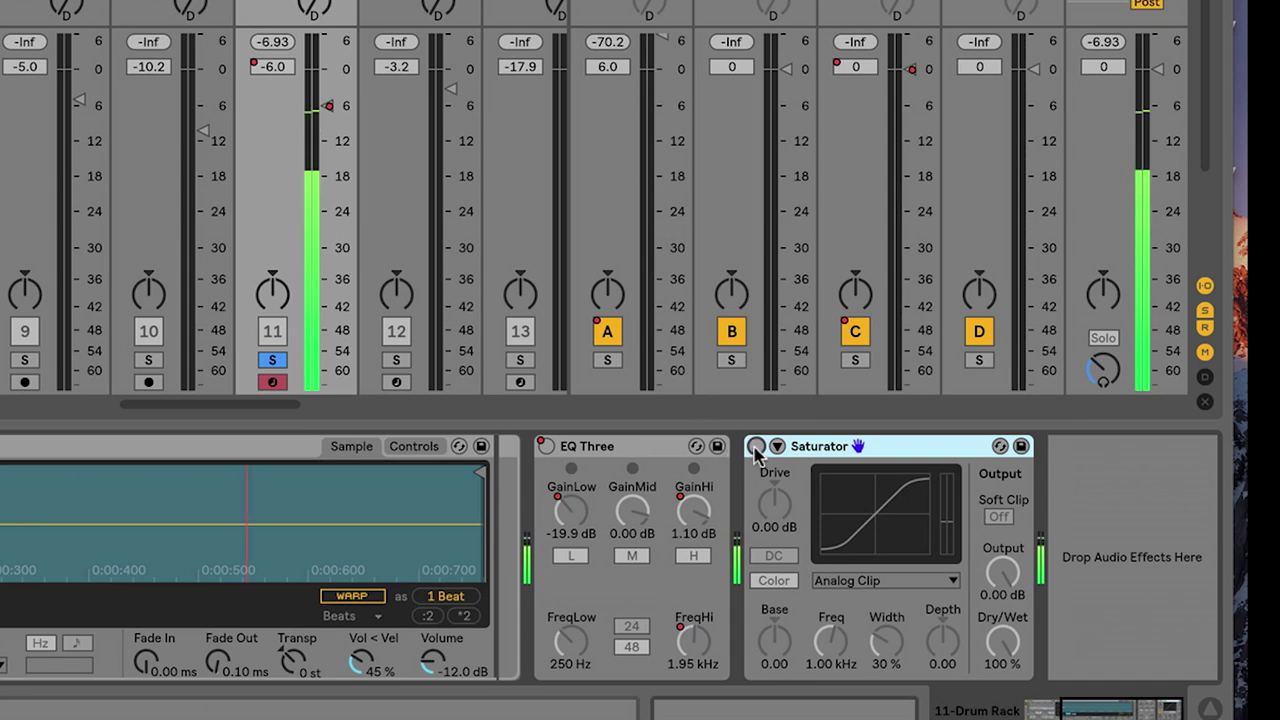
{"action": "left_click", "coordinate": [756, 446]}
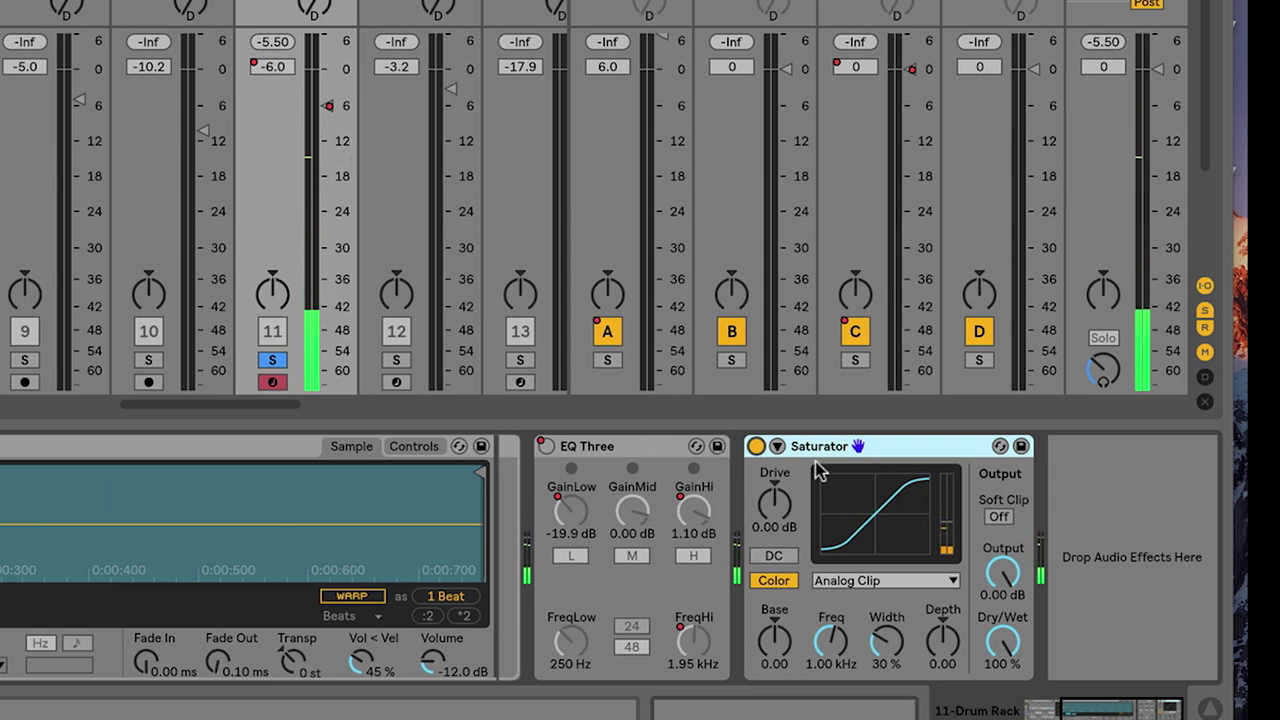
Set the Drum Rack Saturator's Drive to 6.29 dB and Output to -6.27 dB by ear
{"action": "left_click", "coordinate": [757, 446]}
{"action": "left_click", "coordinate": [757, 446]}
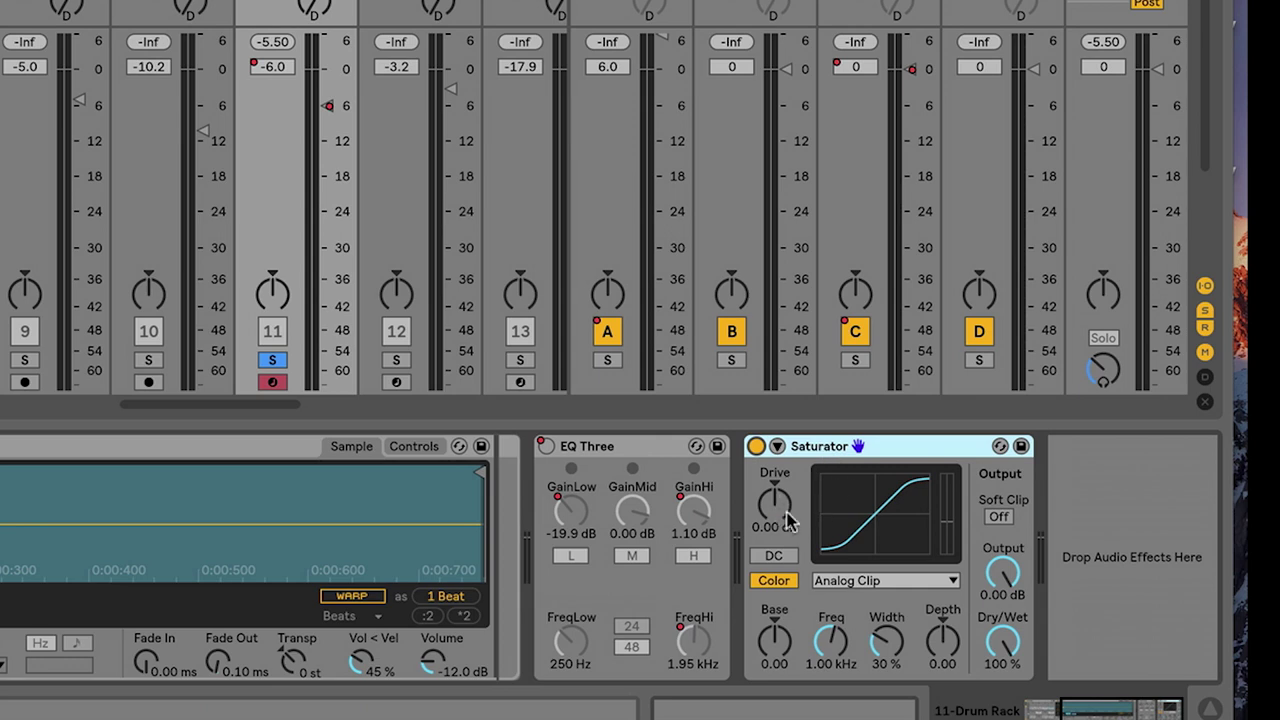
{"action": "left_click_drag", "start_coordinate": [774, 503], "coordinate": [774, 506]}
{"action": "left_click_drag", "start_coordinate": [1003, 572], "coordinate": [1003, 600]}
{"action": "left_click_drag", "start_coordinate": [774, 503], "coordinate": [774, 470]}
{"action": "key", "text": "space"}
{"action": "mouse_move", "coordinate": [778, 514]}
{"action": "left_mouse_down"}
{"action": "mouse_move", "coordinate": [778, 490]}
{"action": "mouse_move", "coordinate": [780, 524]}
{"action": "left_mouse_up"}
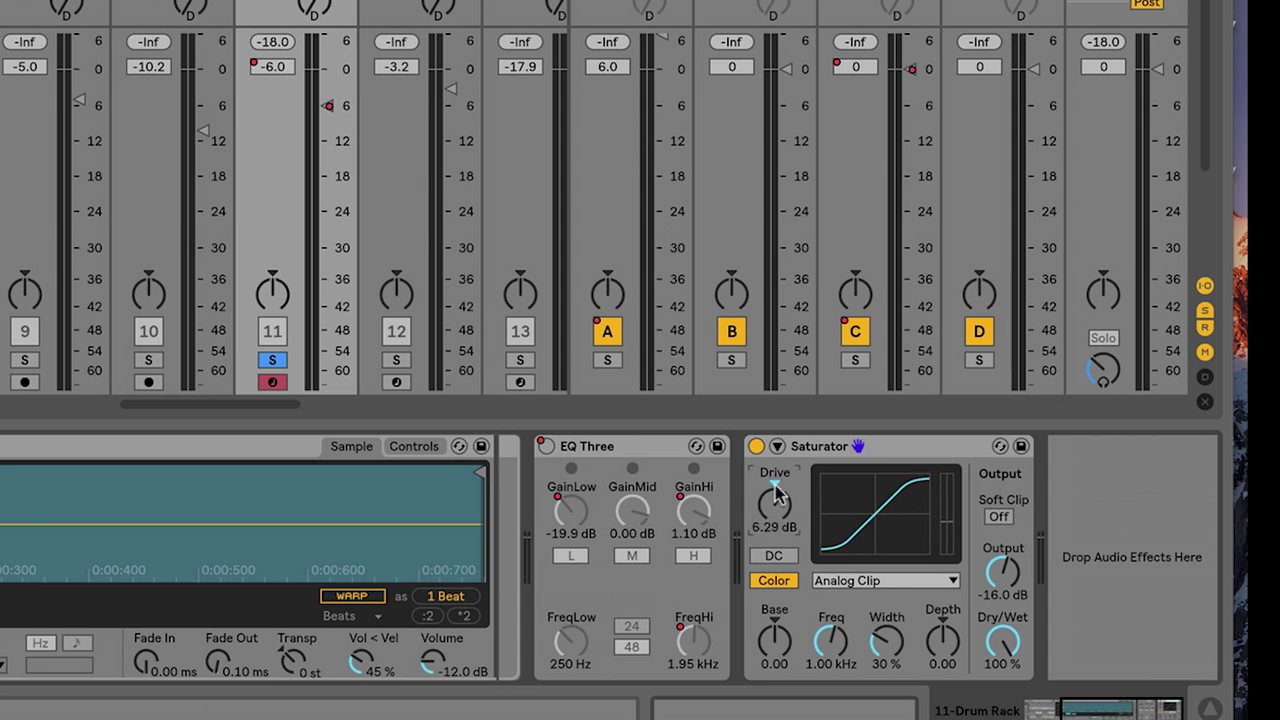
{"action": "left_click_drag", "start_coordinate": [996, 592], "coordinate": [996, 578]}
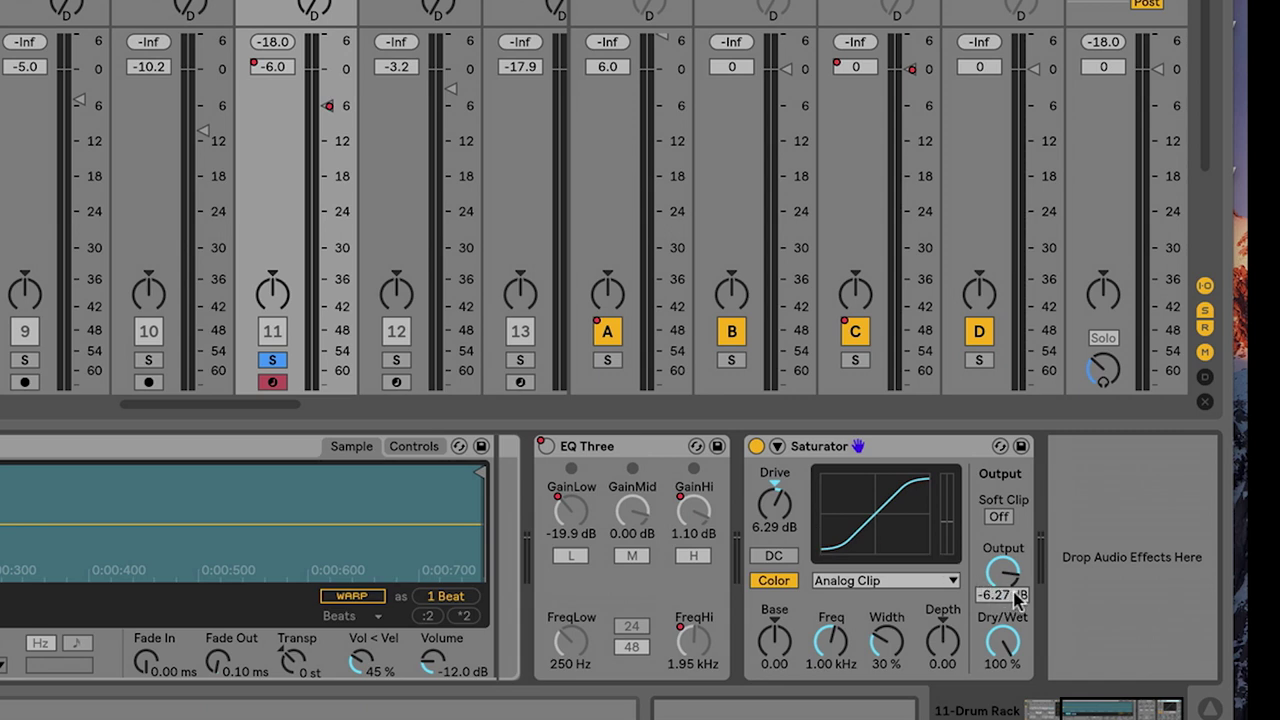
{"action": "left_click", "coordinate": [756, 446]}
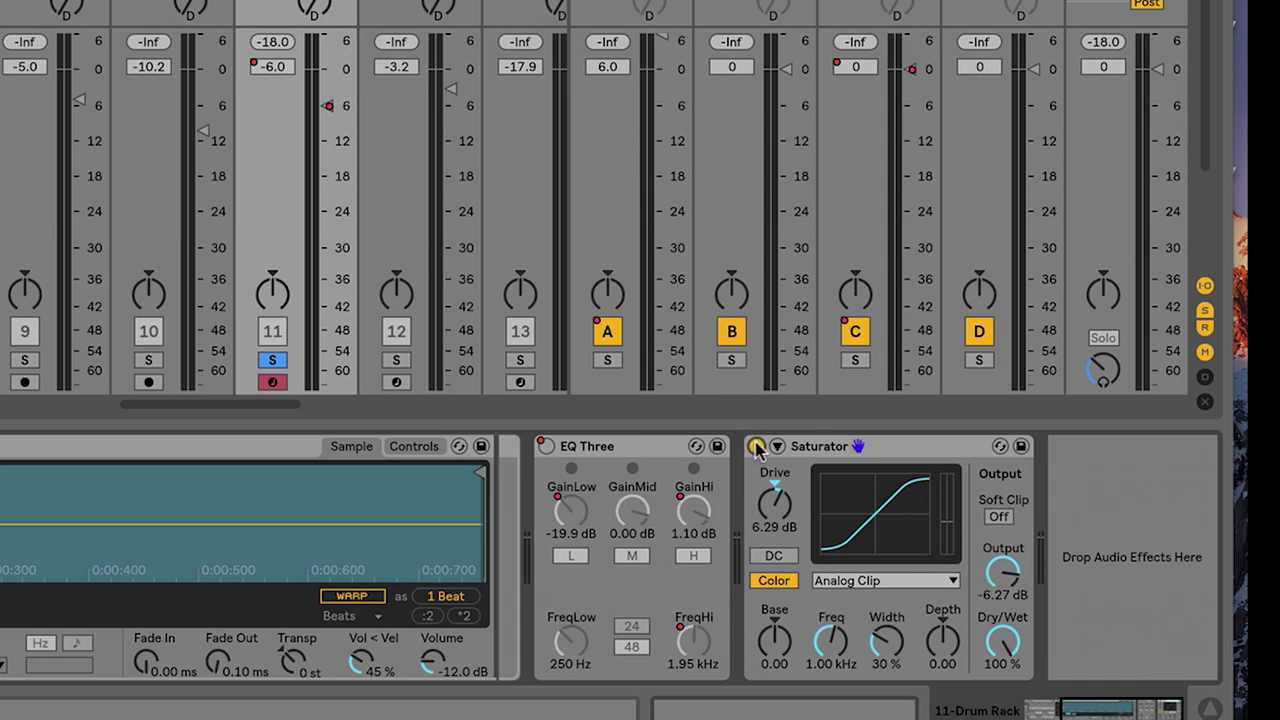
{"action": "key", "text": "space"}
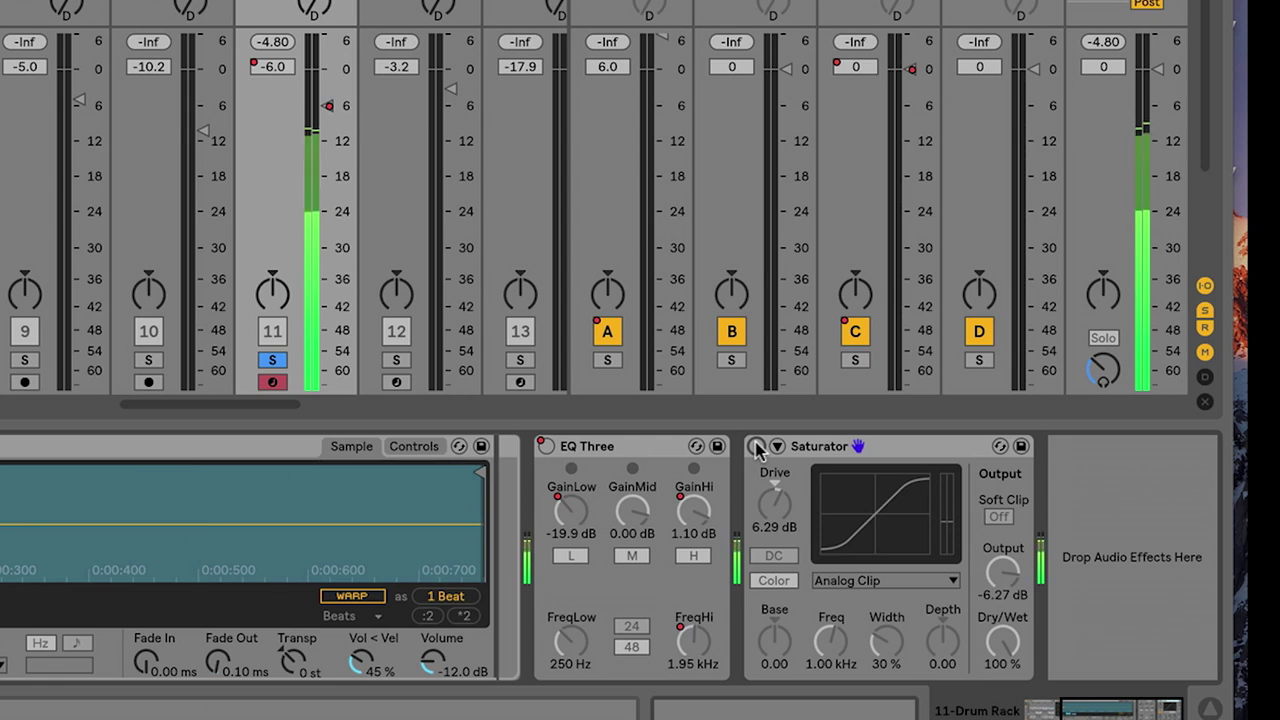
{"action": "left_click", "coordinate": [757, 446]}
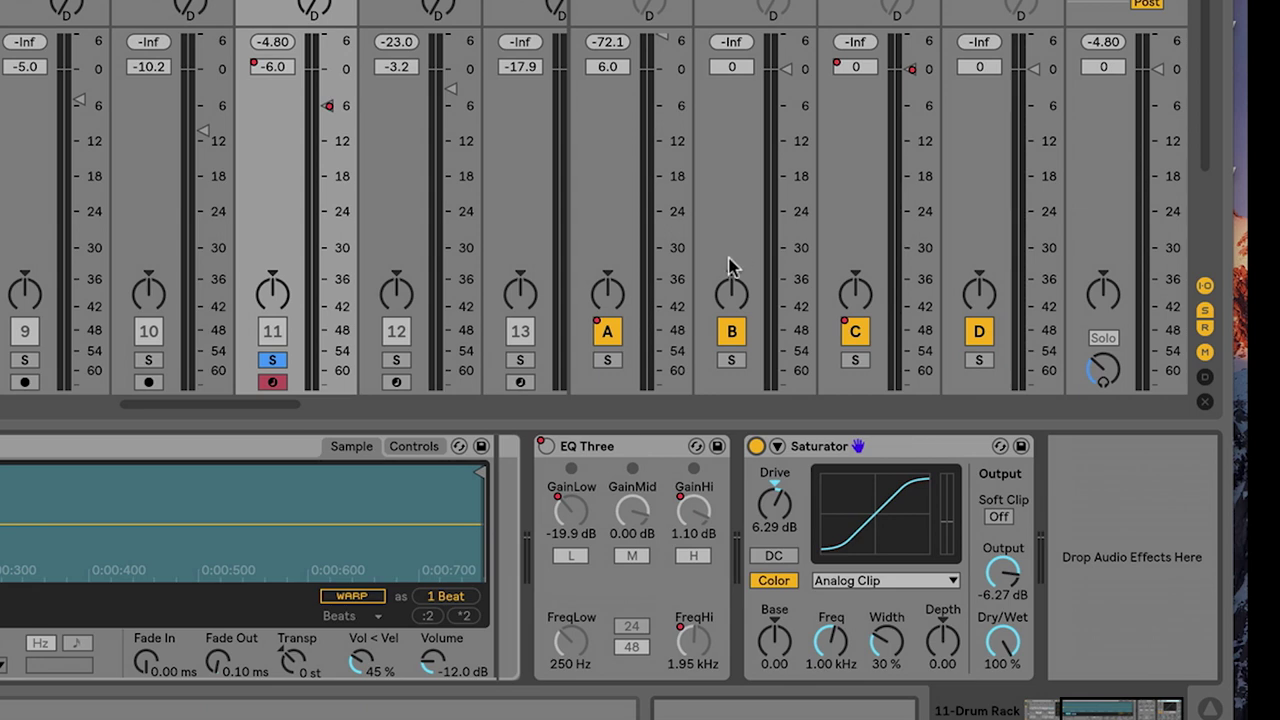
{"action": "left_click", "coordinate": [756, 446]}
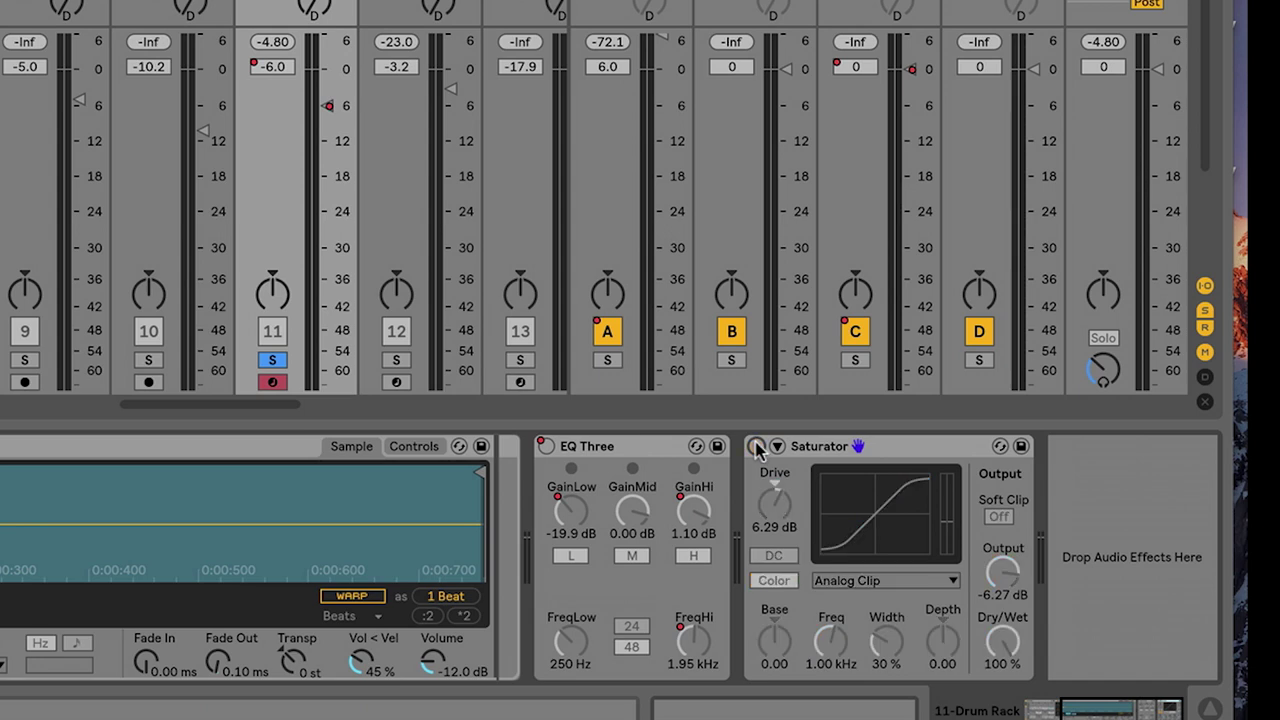
{"action": "key", "text": "space"}
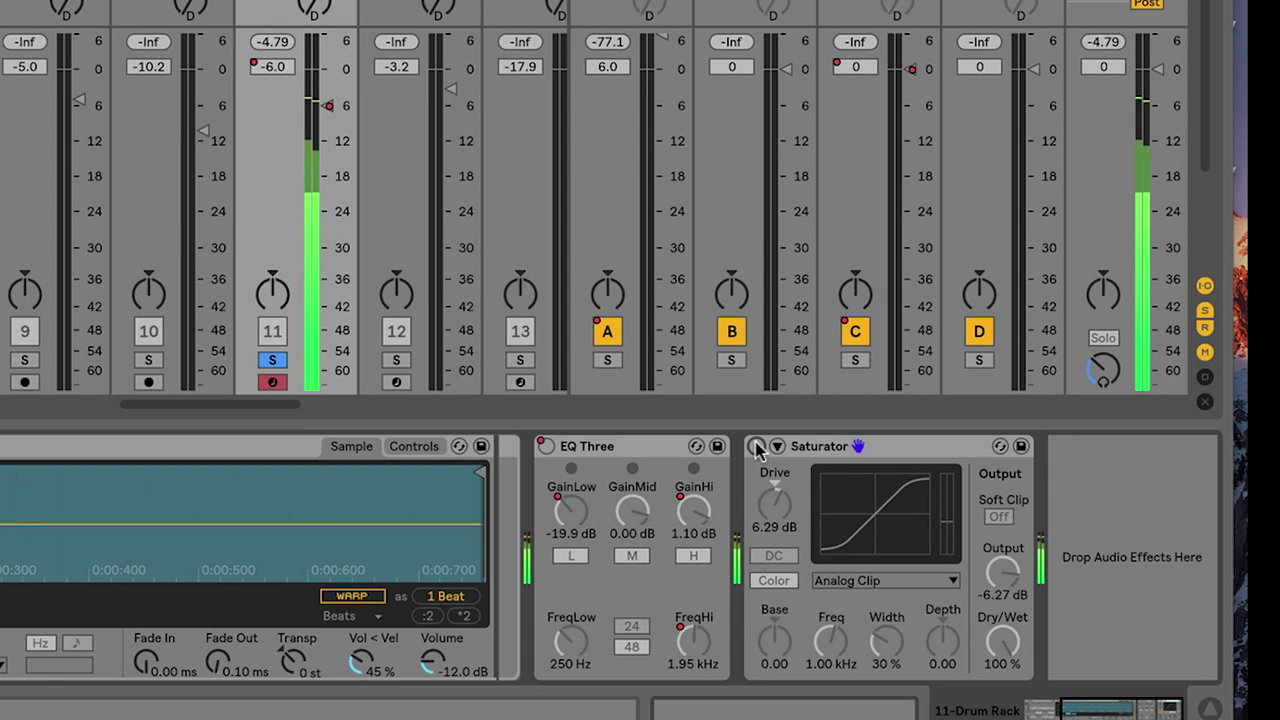
{"action": "left_click", "coordinate": [756, 446]}
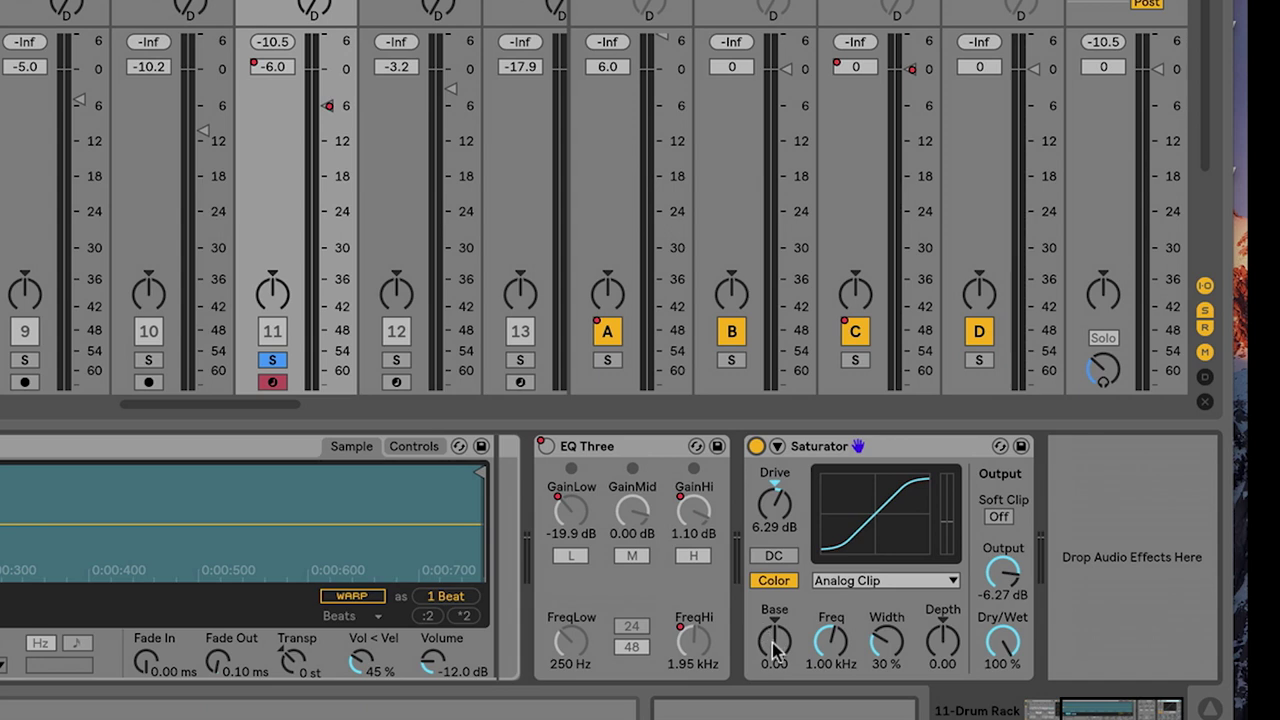
With Color on, settle the Saturator's Base at -3.63 while listening
{"action": "left_click", "coordinate": [776, 583]}
{"action": "left_click_drag", "start_coordinate": [776, 633], "coordinate": [776, 660]}
{"action": "left_click_drag", "start_coordinate": [774, 640], "coordinate": [774, 625]}
{"action": "key", "text": "space"}
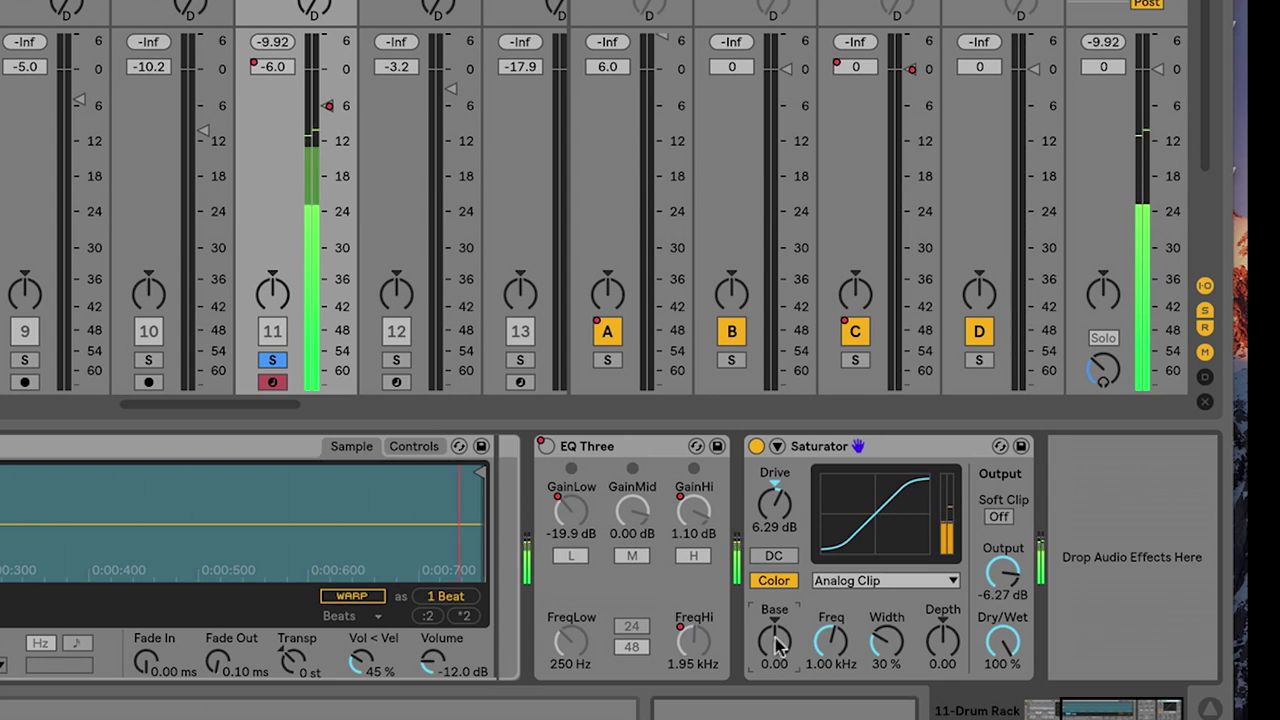
{"action": "left_click_drag", "start_coordinate": [779, 645], "coordinate": [779, 696]}
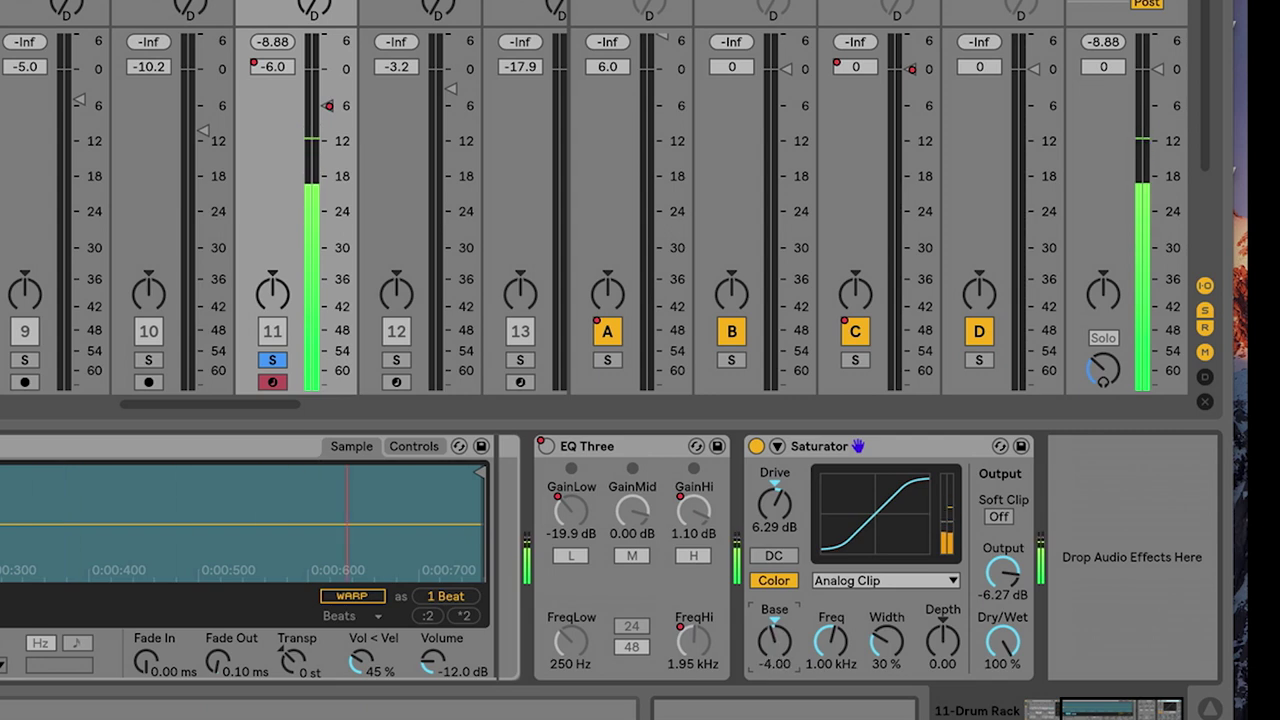
{"action": "left_click_drag", "start_coordinate": [774, 640], "coordinate": [774, 600]}
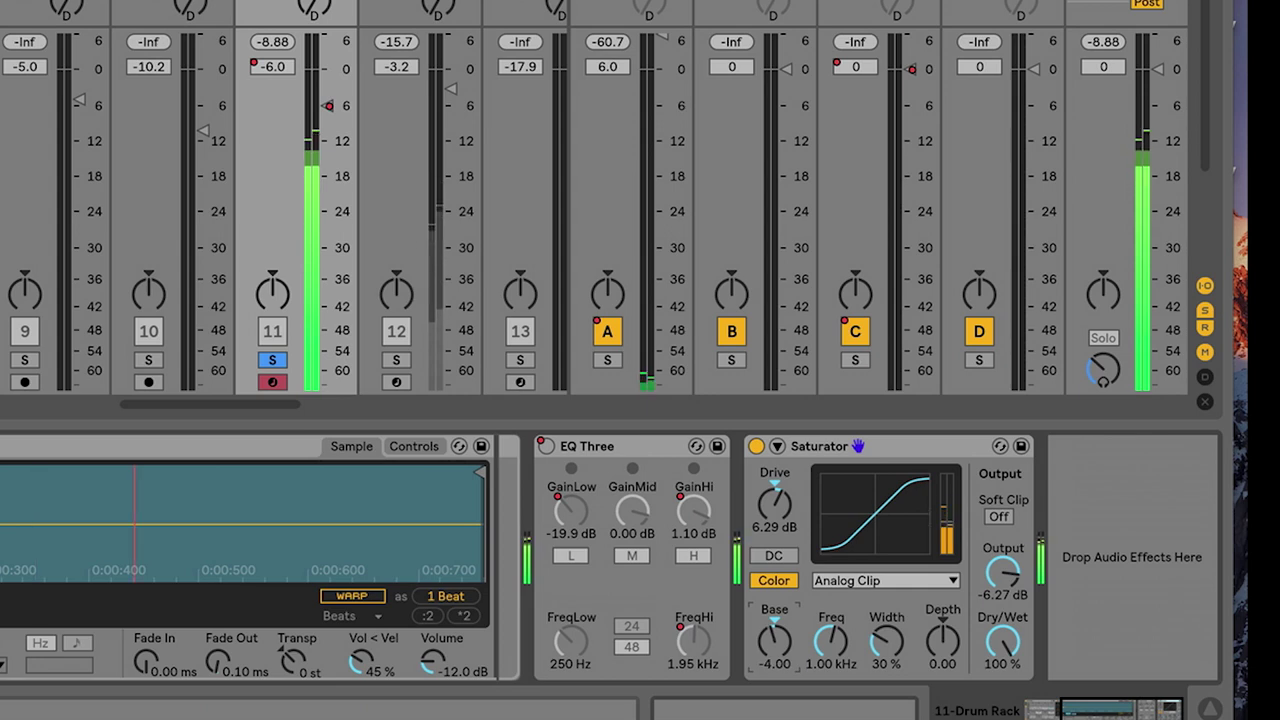
{"action": "left_click_drag", "start_coordinate": [775, 640], "coordinate": [779, 645]}
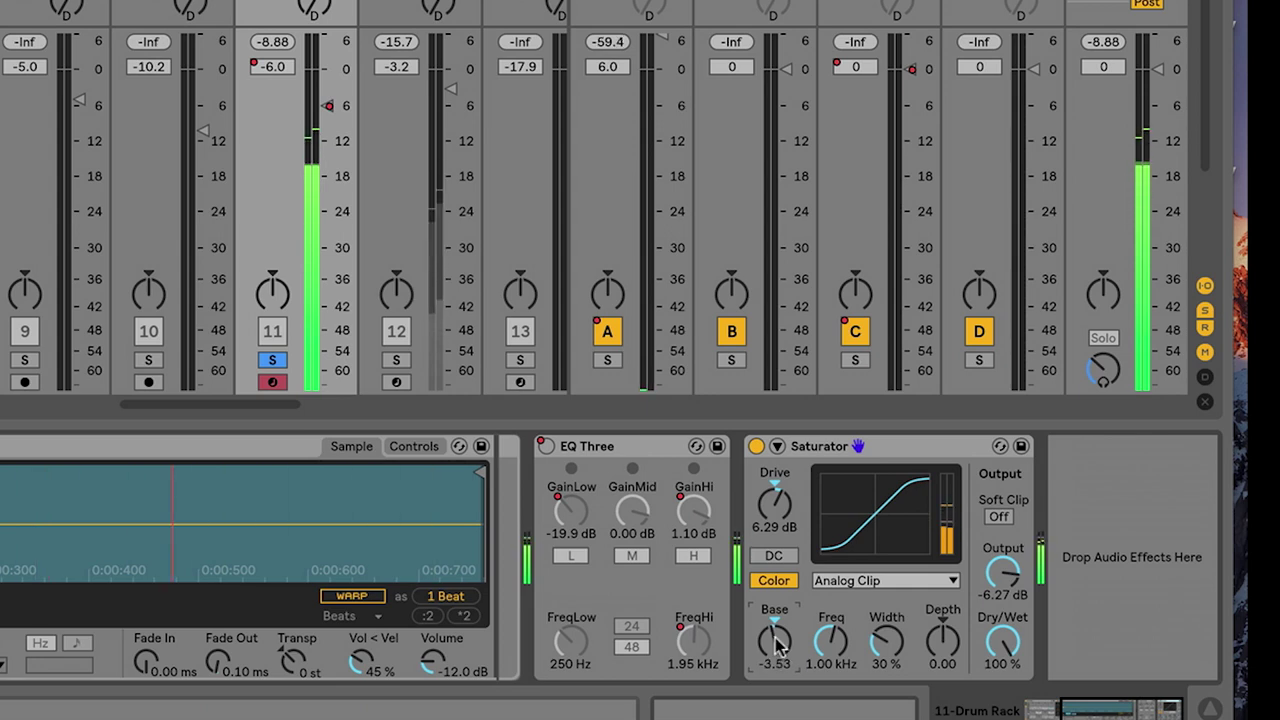
{"action": "left_click", "coordinate": [756, 447]}
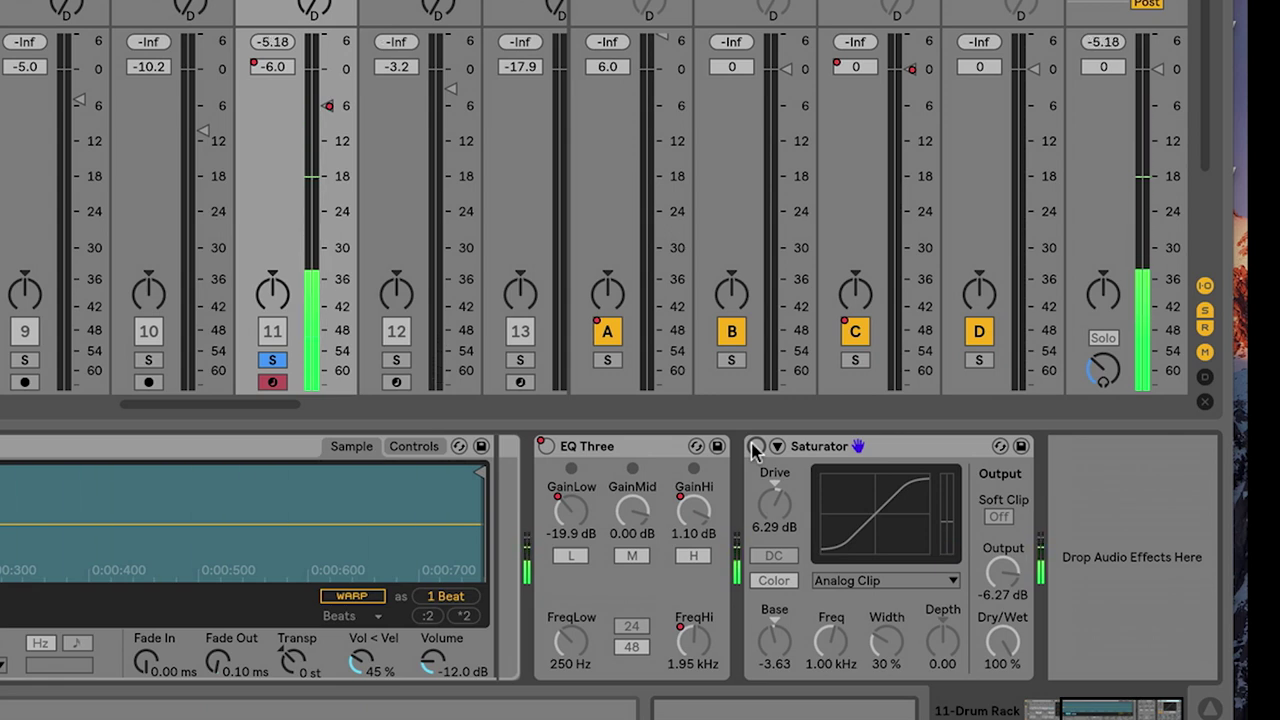
{"action": "left_click", "coordinate": [755, 446]}
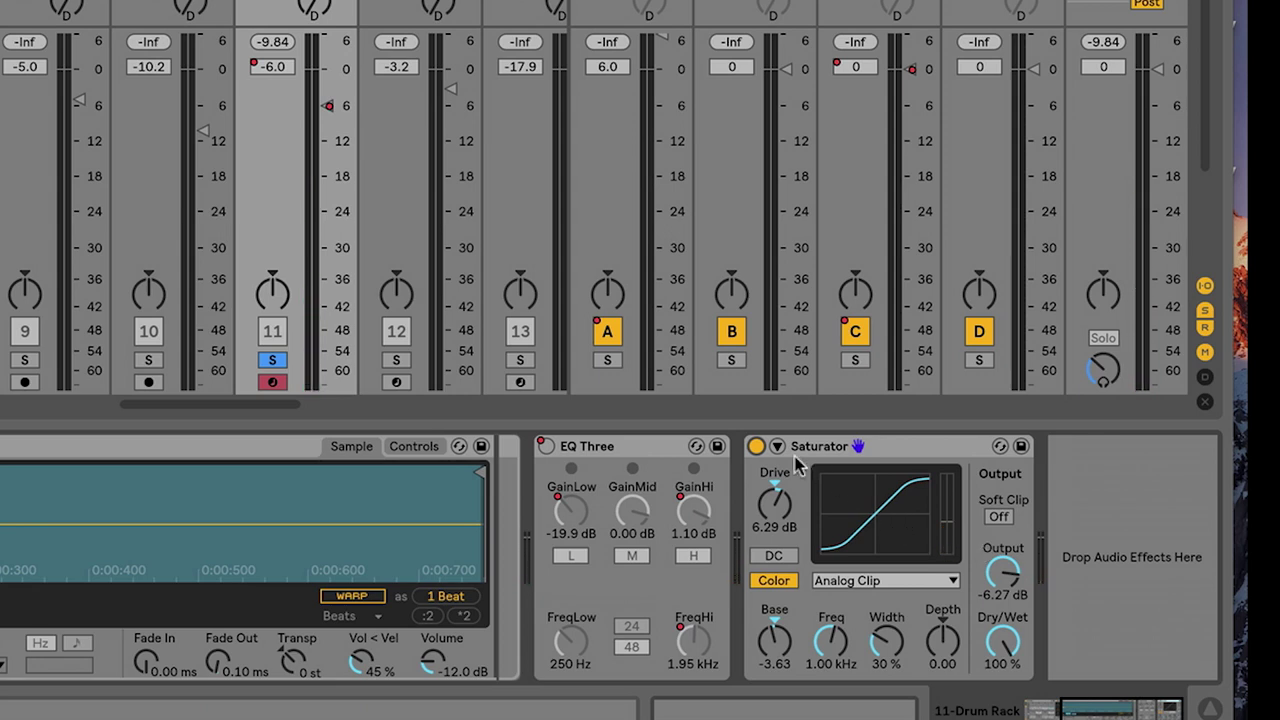
{"action": "double_click", "coordinate": [757, 447]}
{"action": "key", "text": "space"}
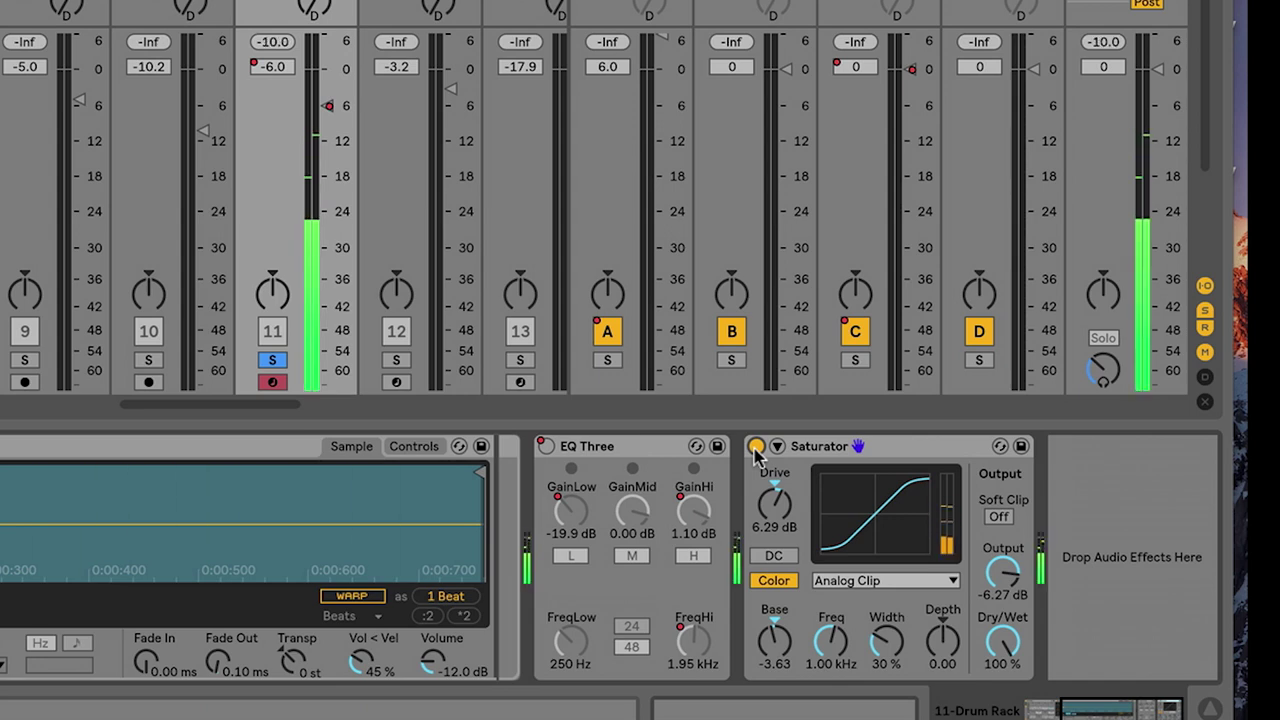
{"action": "left_click", "coordinate": [757, 447]}
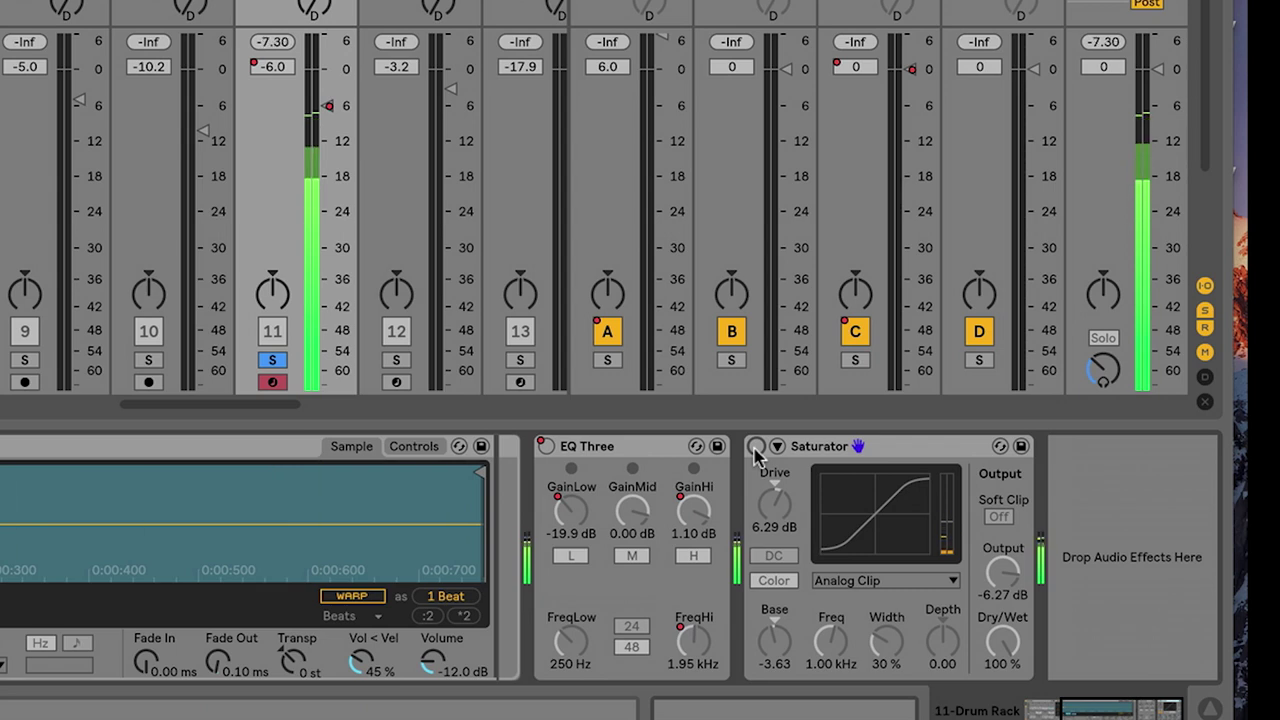
{"action": "left_click", "coordinate": [757, 447]}
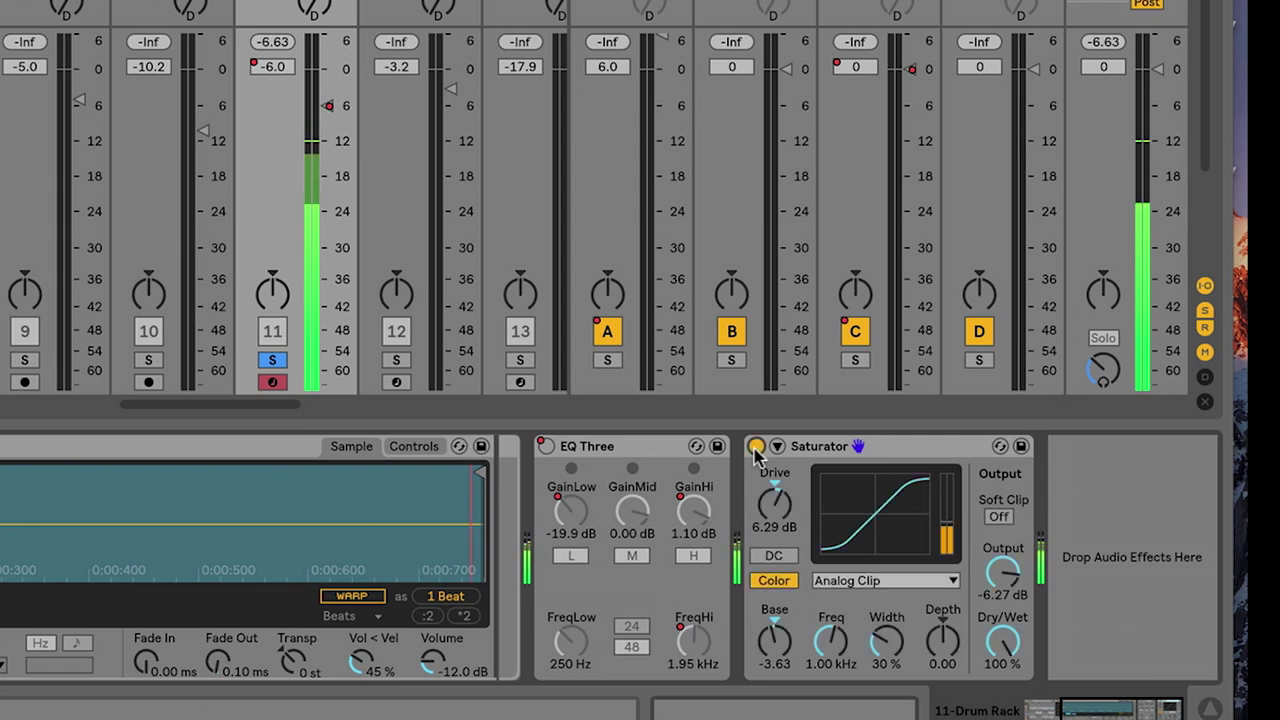
{"action": "left_click", "coordinate": [757, 447]}
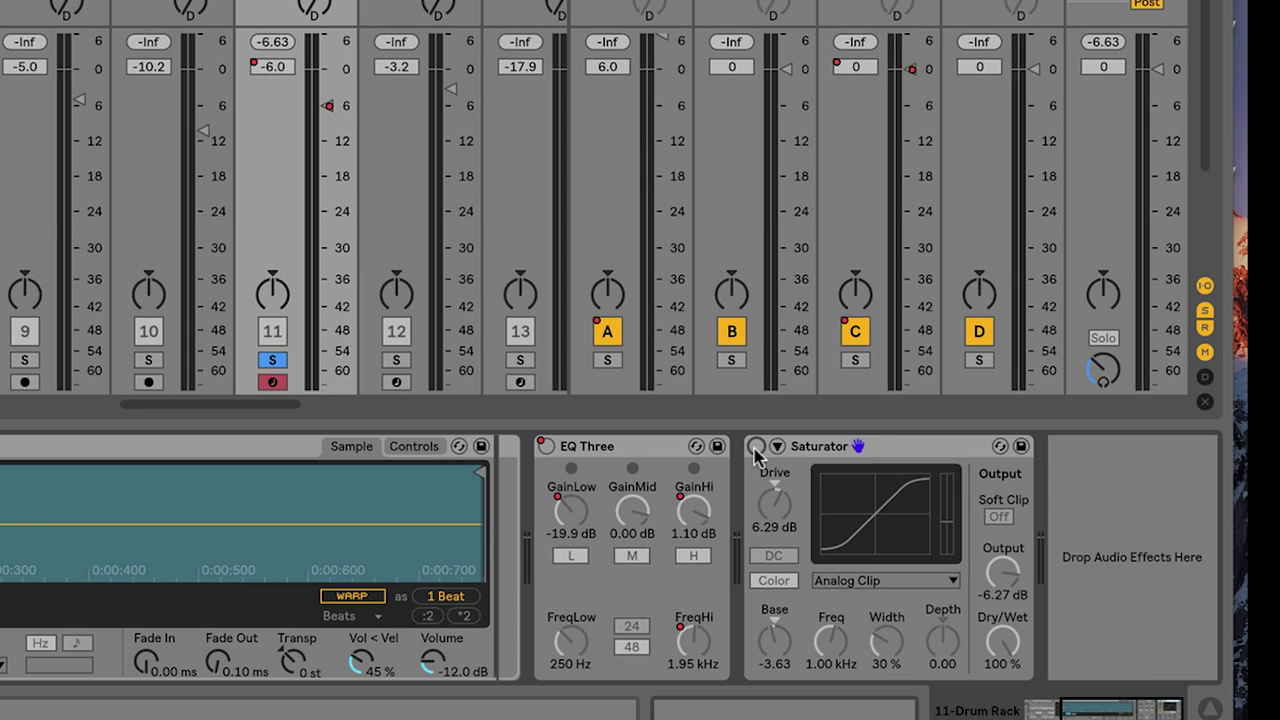
Turn the Drum Rack Saturator back on, keeping the Analog Clip waveshape
{"action": "left_click", "coordinate": [757, 447]}
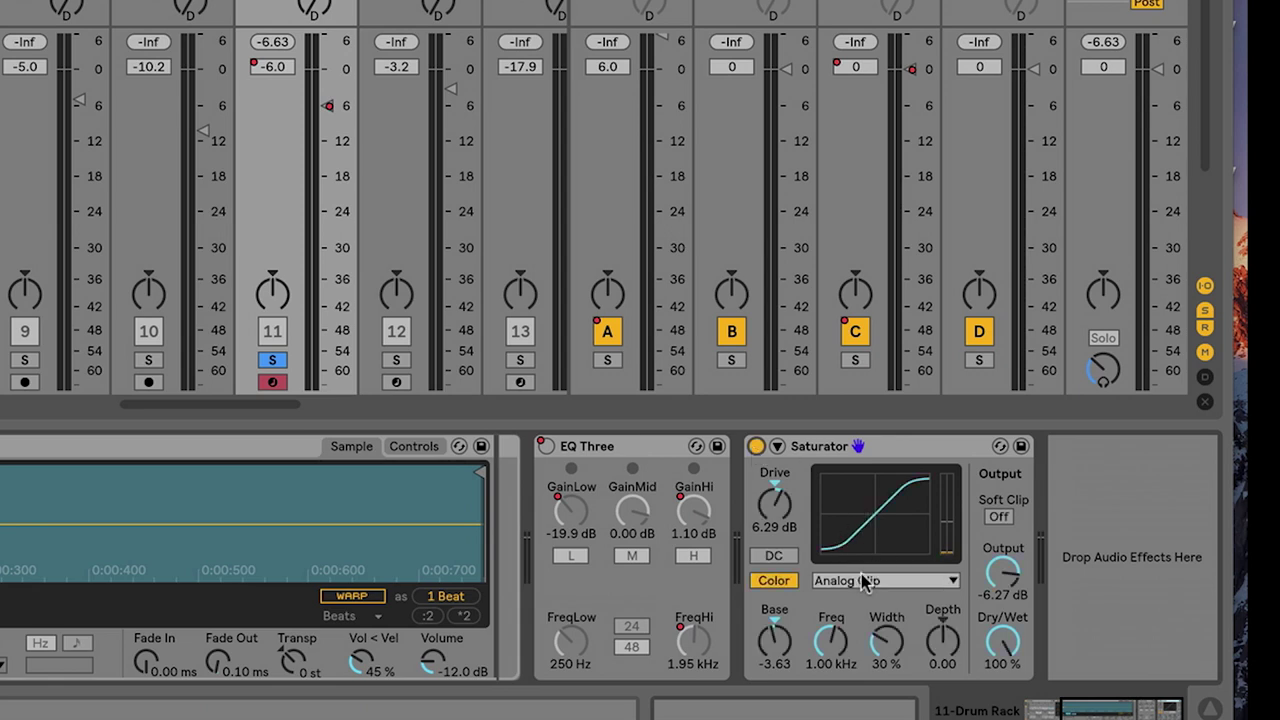
{"action": "left_click", "coordinate": [860, 582]}
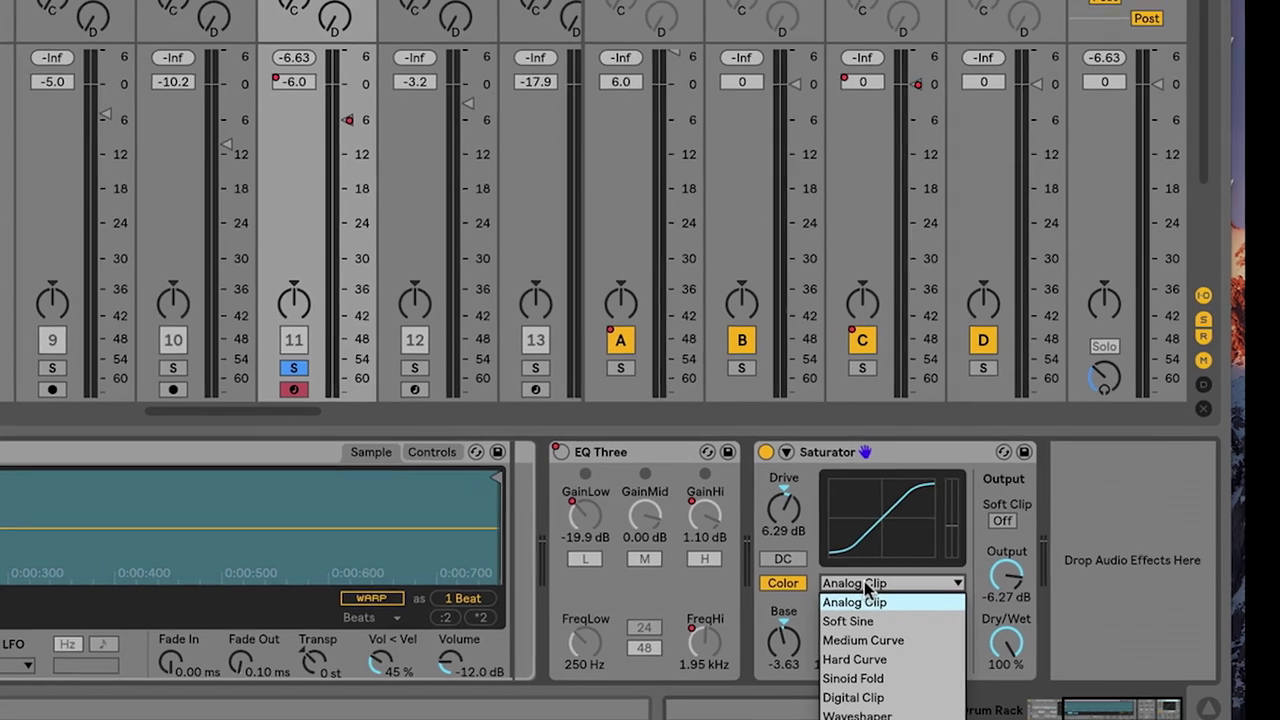
{"action": "left_click", "coordinate": [858, 585]}
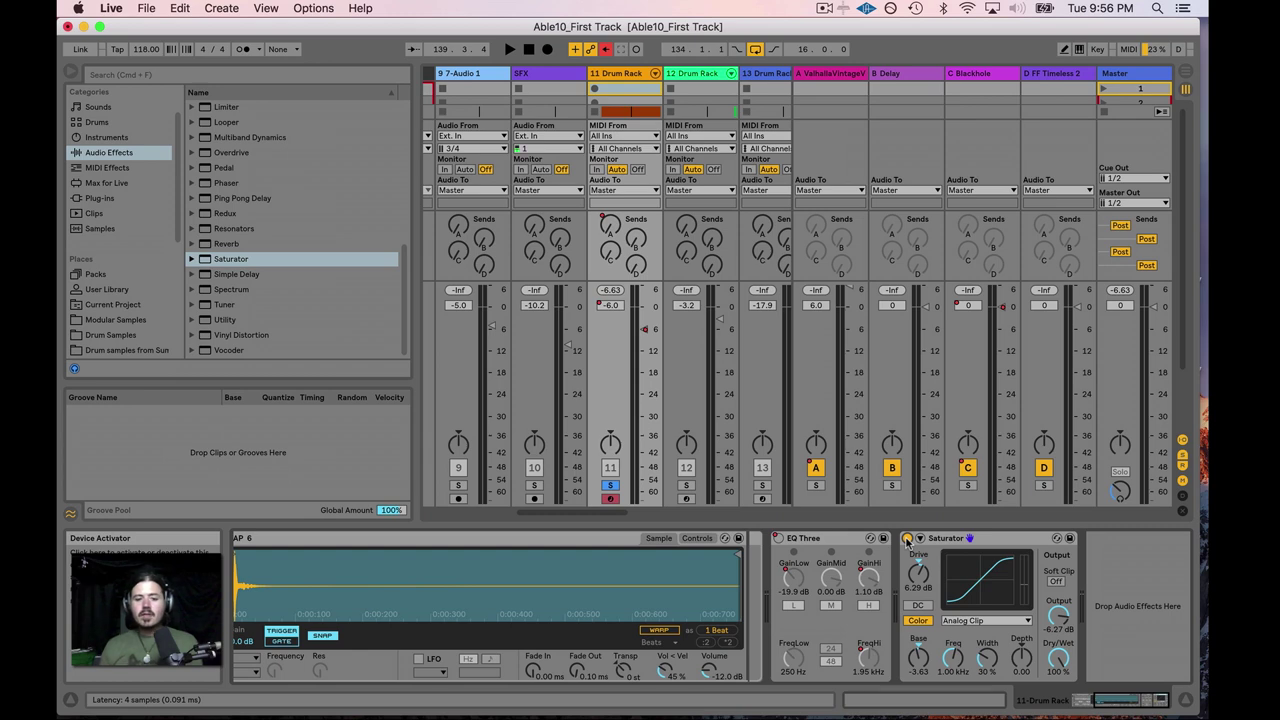
{"action": "left_click", "coordinate": [975, 621]}
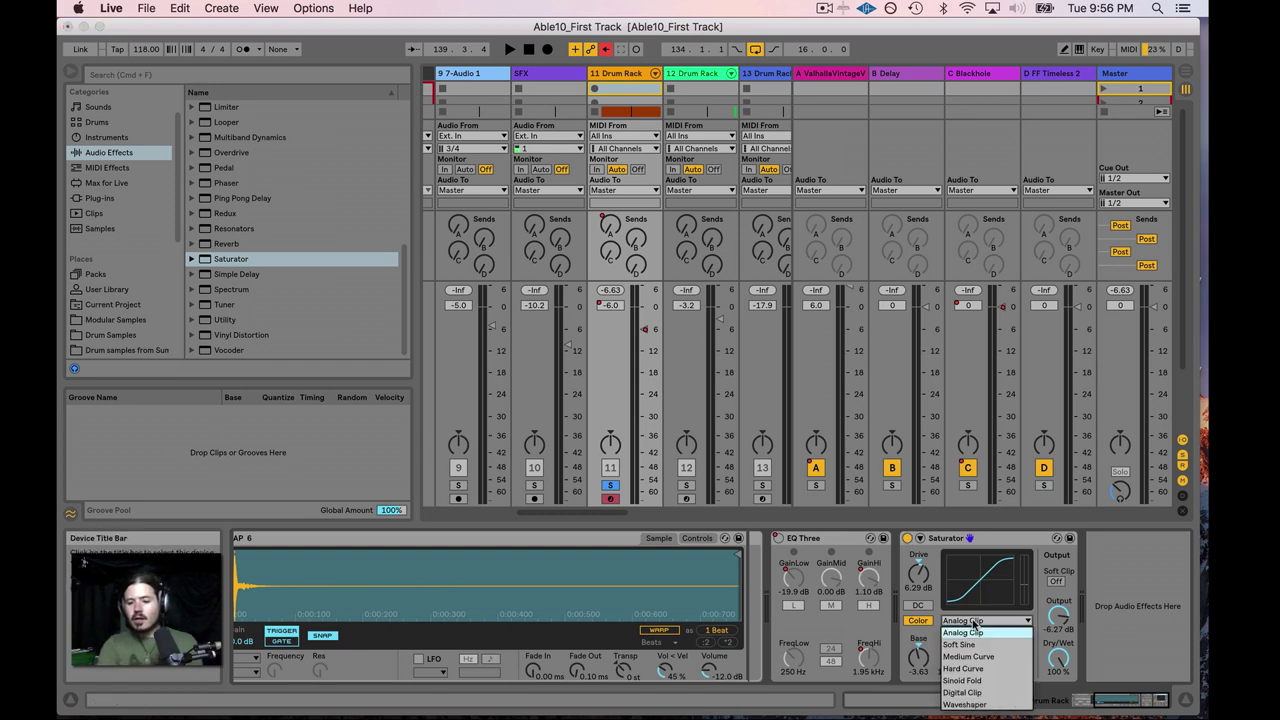
{"action": "left_click", "coordinate": [975, 621]}
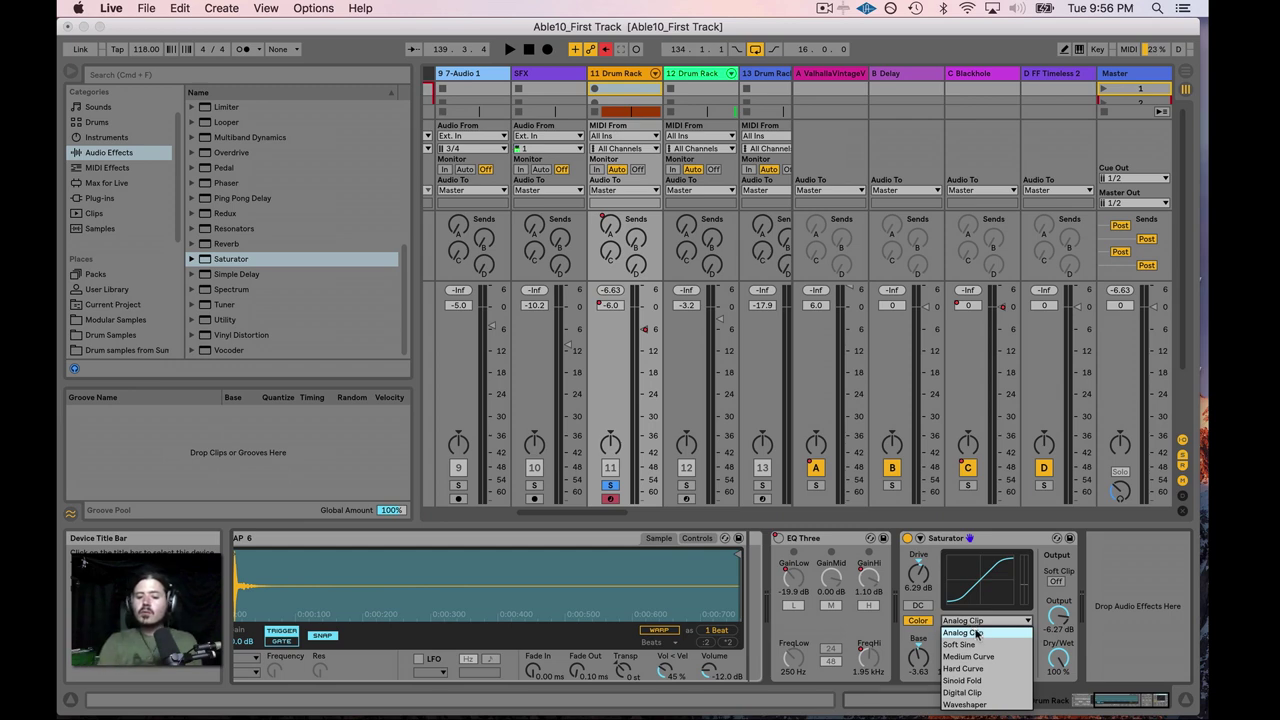
{"action": "left_click", "coordinate": [920, 570]}
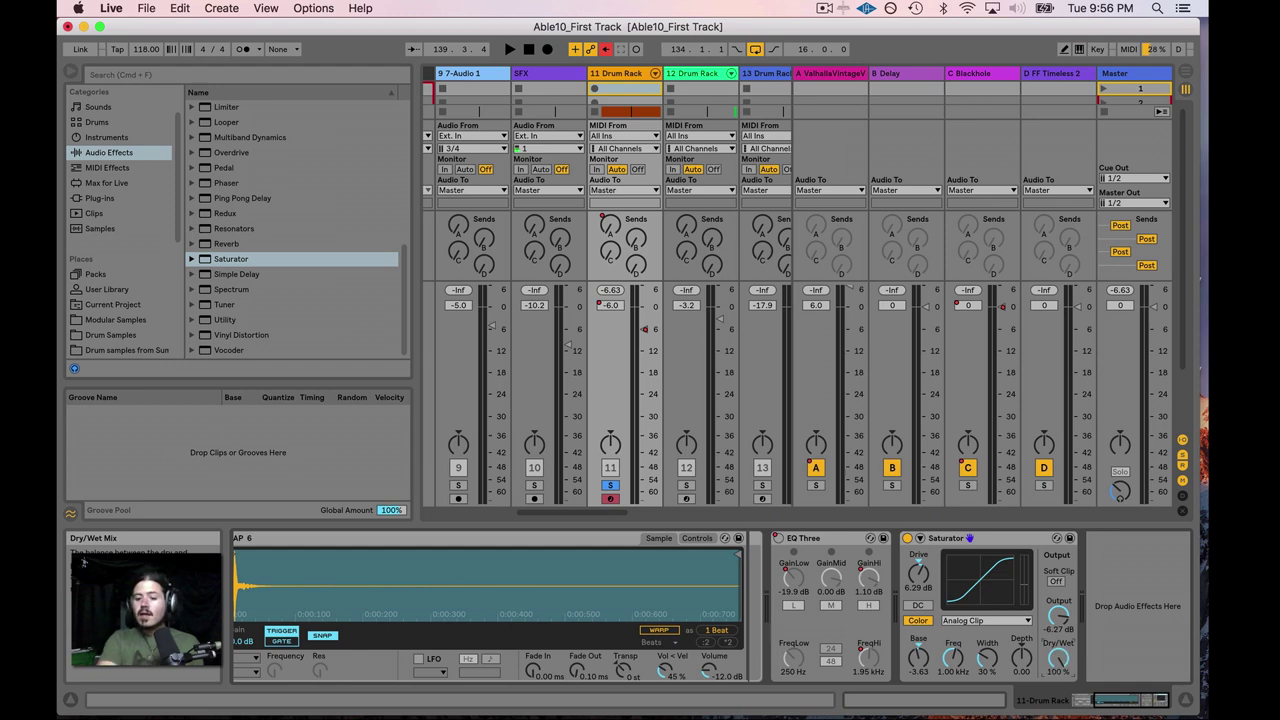
{"action": "mouse_move", "coordinate": [1058, 658]}
{"action": "left_mouse_down"}
{"action": "mouse_move", "coordinate": [1058, 690]}
{"action": "mouse_move", "coordinate": [1061, 630]}
{"action": "left_mouse_up"}
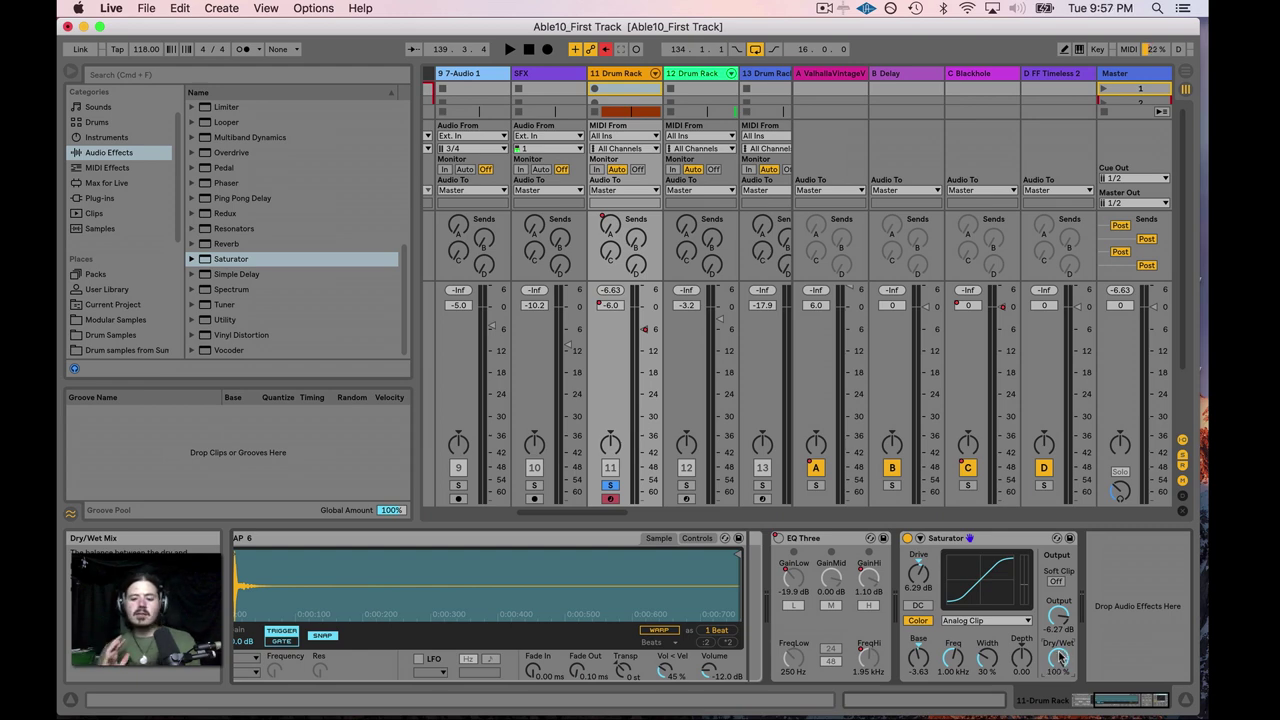